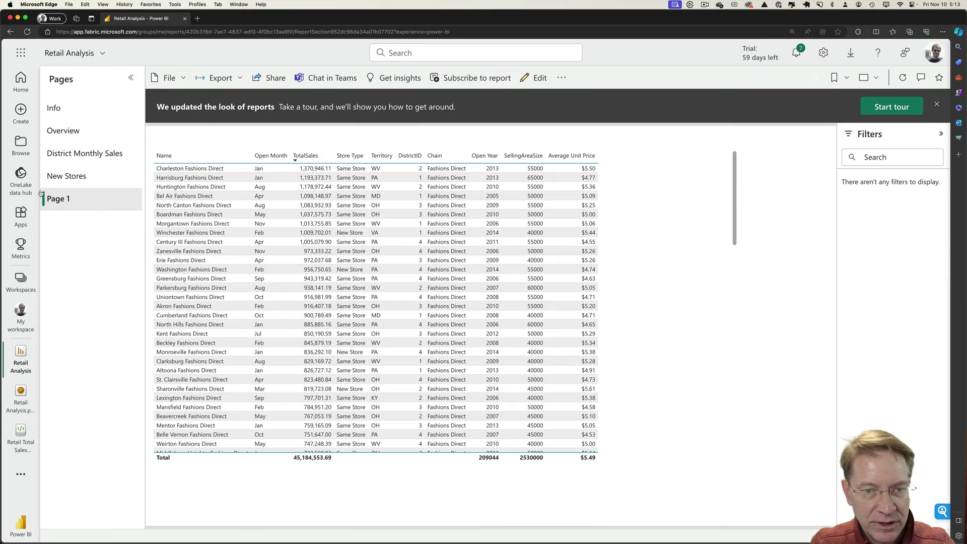
Show the District Monthly Sales page of the Retail Analysis report.
click(70, 154)
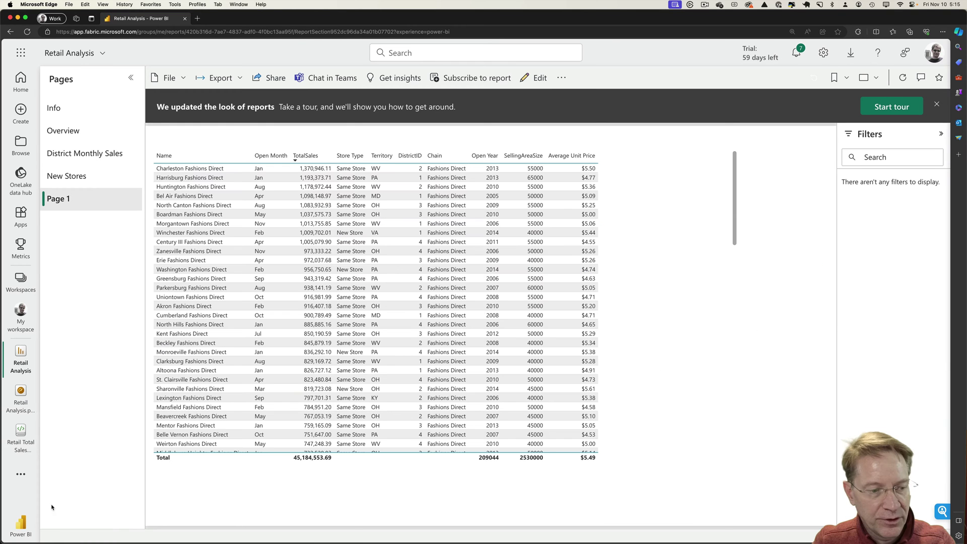
Switch to the Data Science experience, create a new notebook (Notebook 1), and return to the Create page.
click(21, 524)
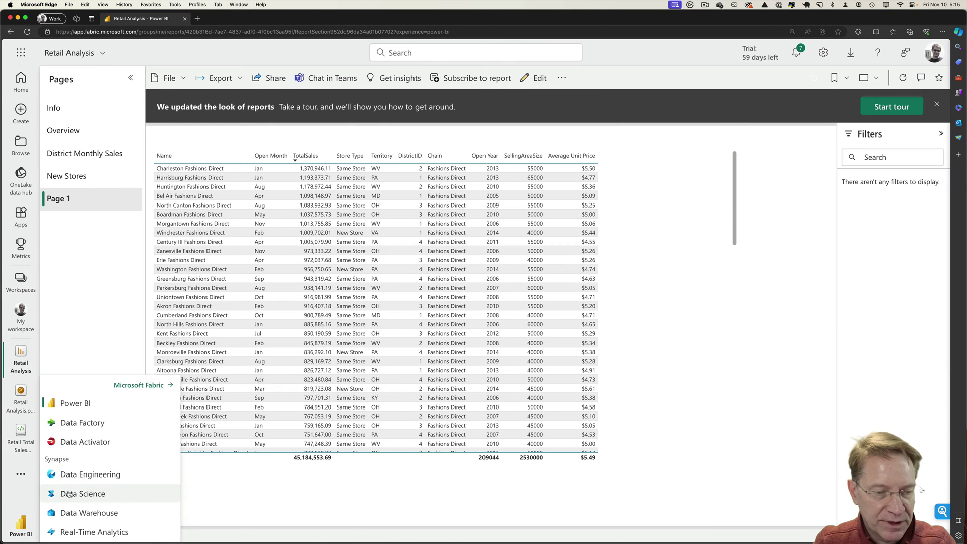
click(69, 492)
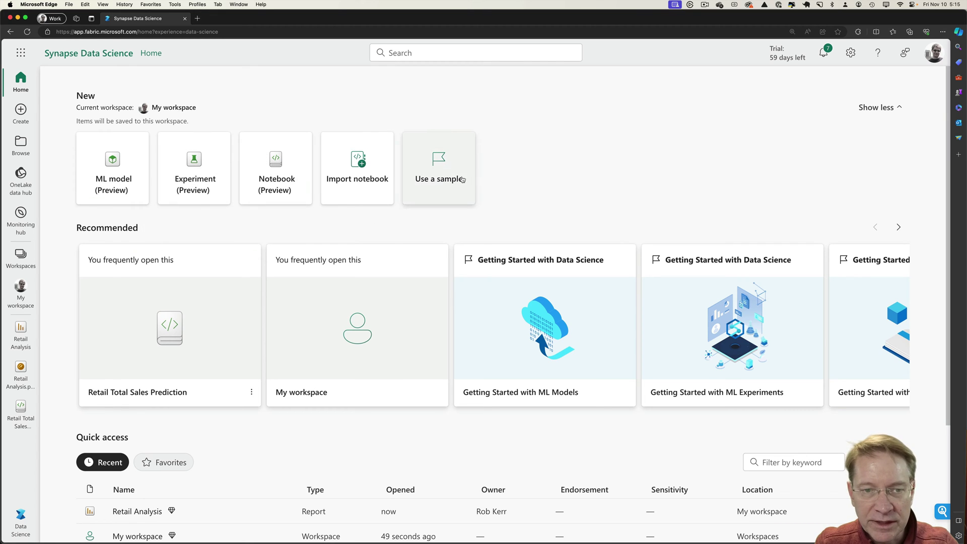
click(21, 111)
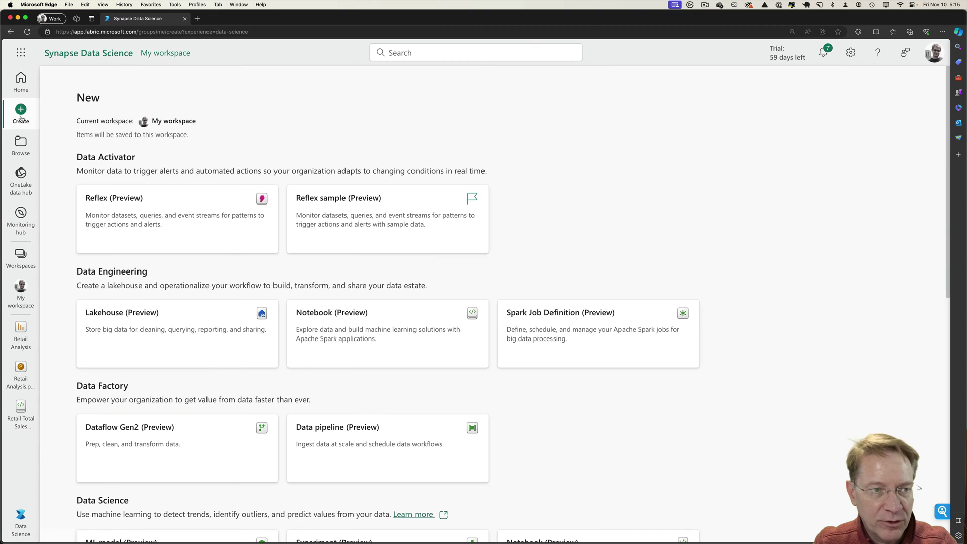
click(346, 334)
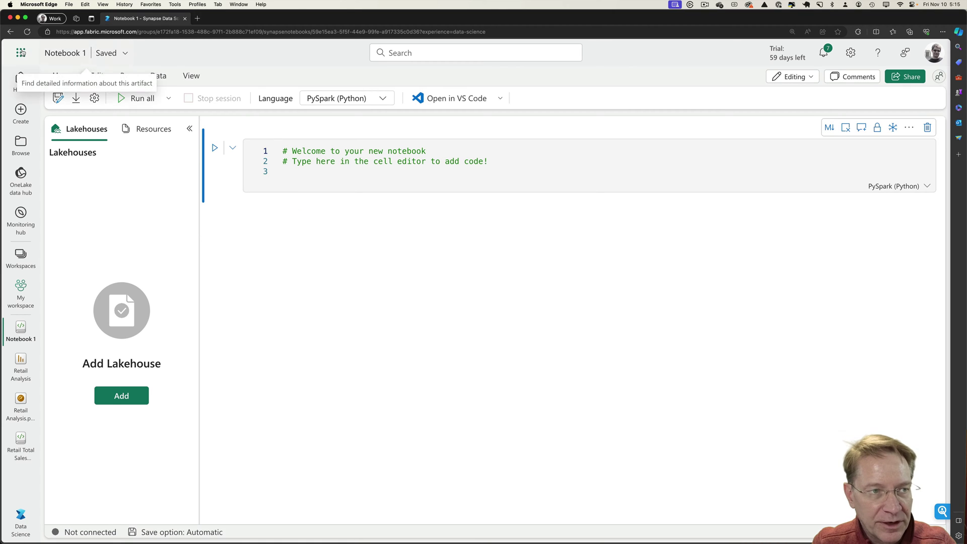
click(11, 31)
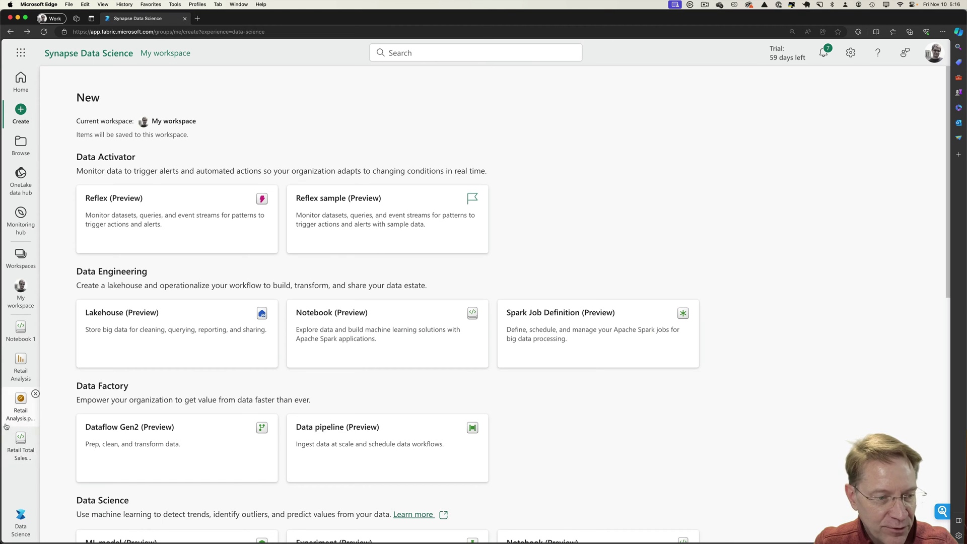
Open the Retail Total Sales Prediction notebook and rerun its %pip install semantic-link cell.
click(20, 438)
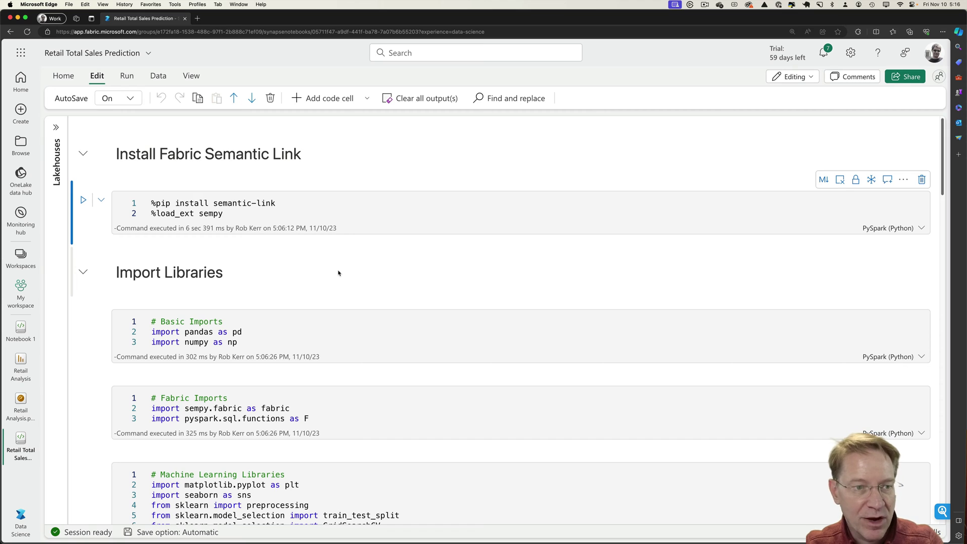
click(246, 215)
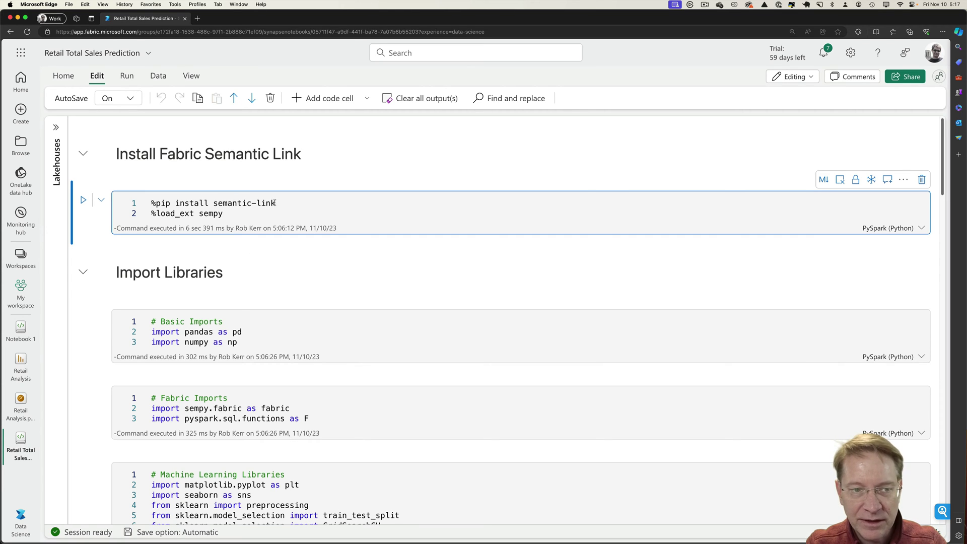
drag(276, 203, 235, 214)
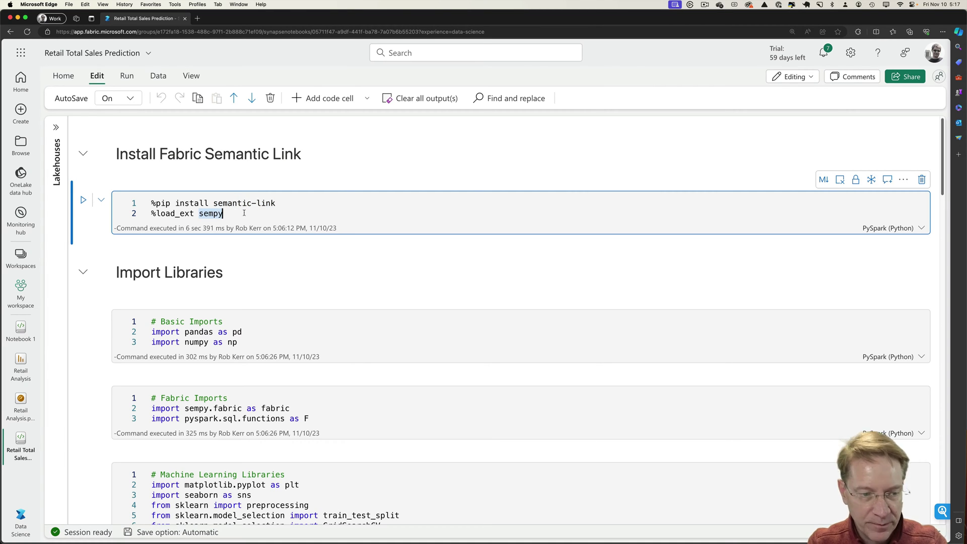
key(shift+Return)
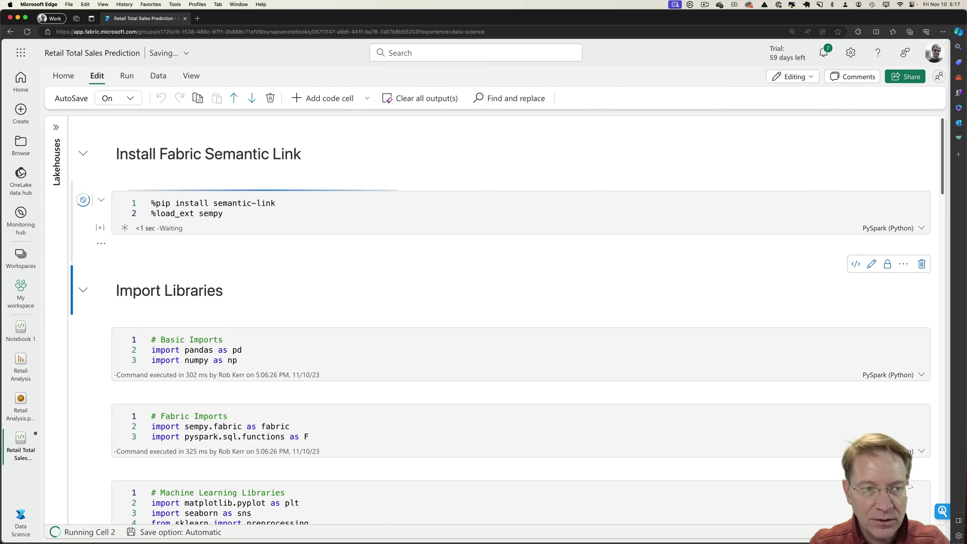
scroll(253, 237, down, 10)
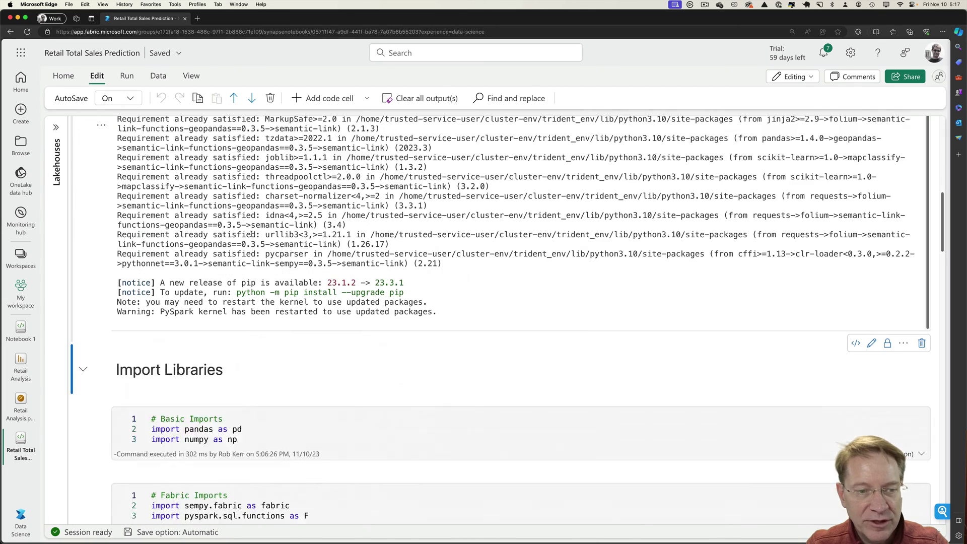
scroll(252, 233, down, 2)
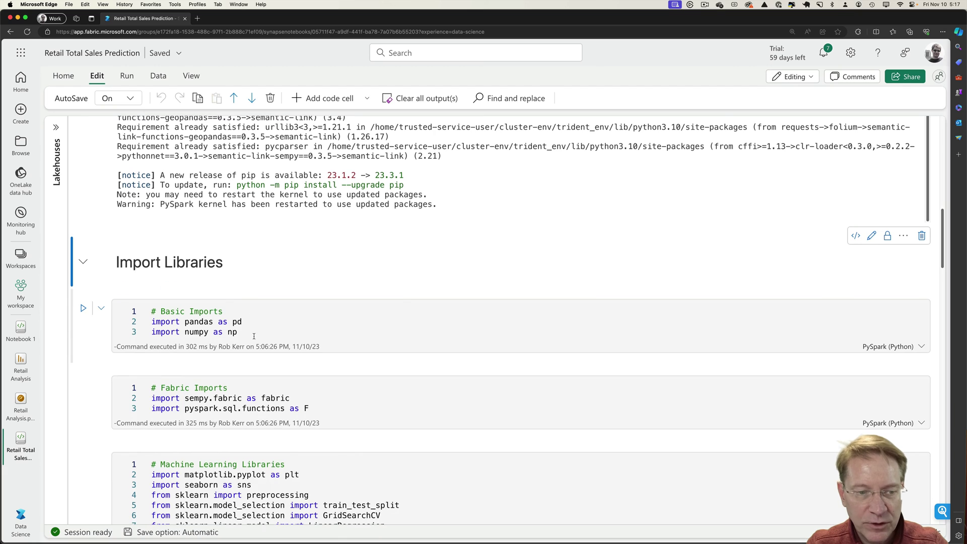
scroll(254, 334, down, 5)
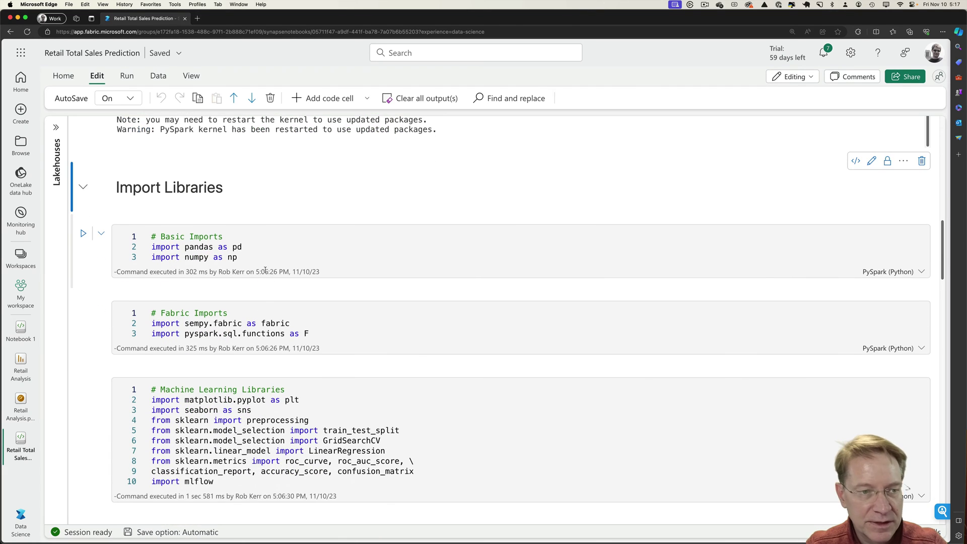
Run the Basic Imports and Fabric Imports cells.
click(267, 234)
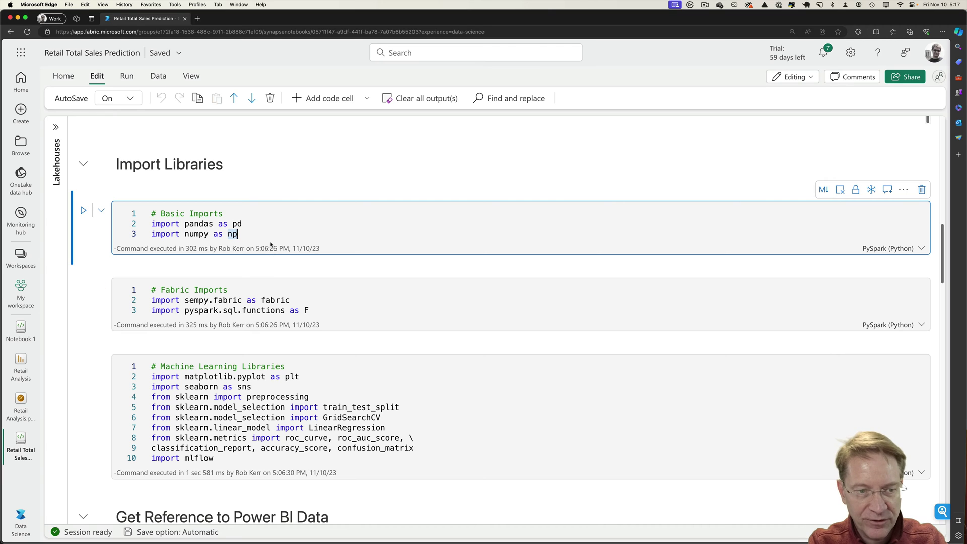
key(shift+Return)
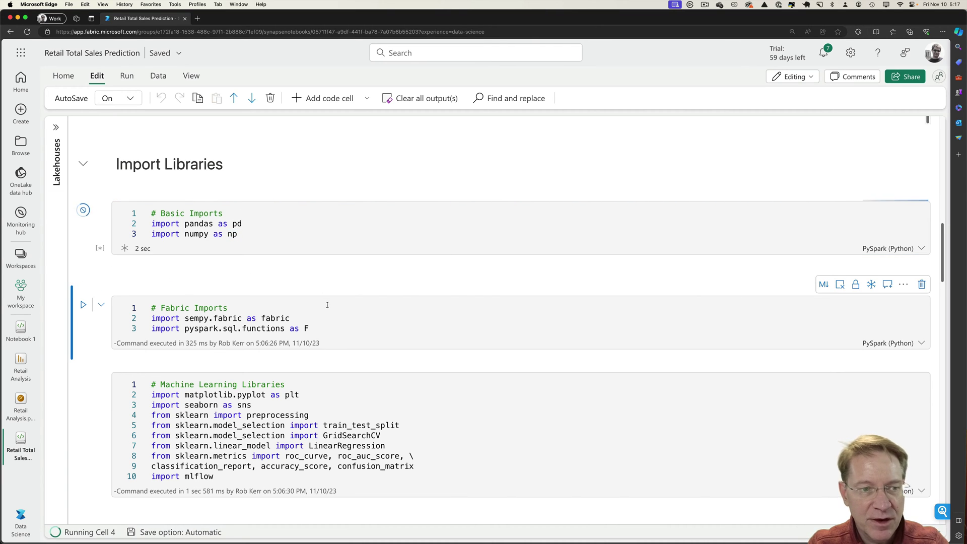
scroll(332, 280, down, 1)
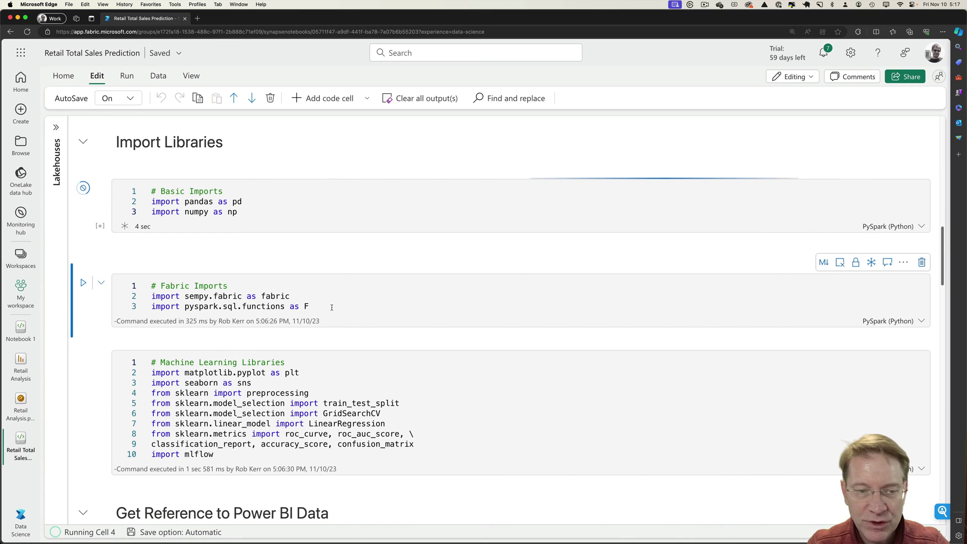
click(332, 307)
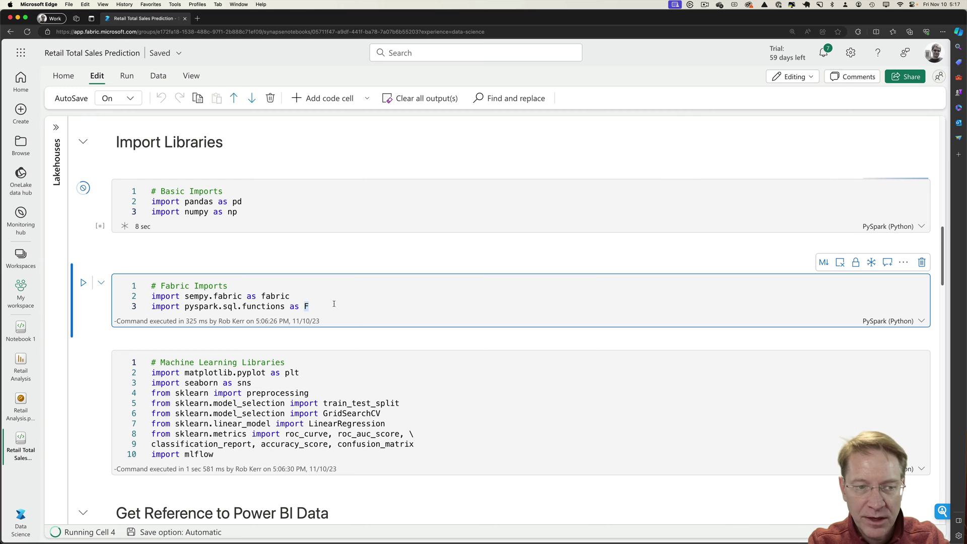
key(shift+Return)
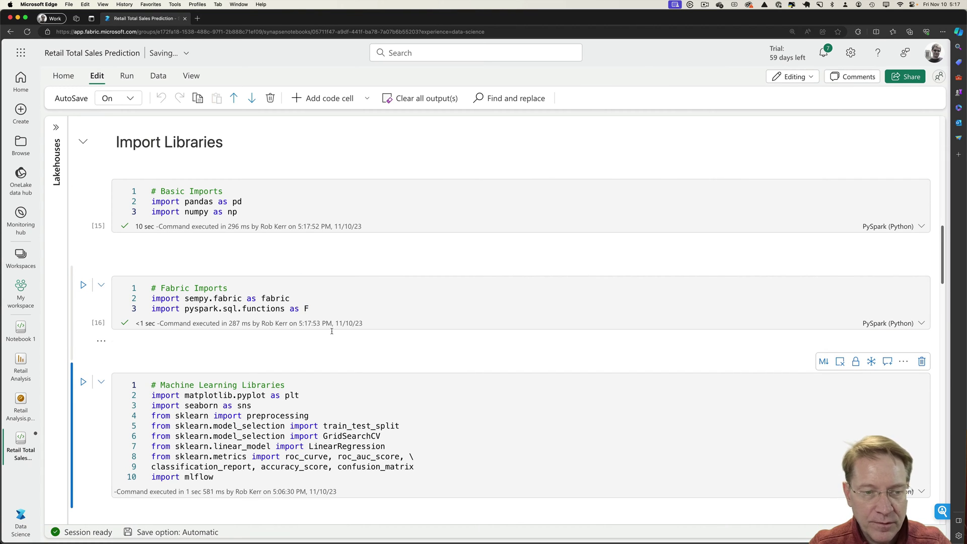
Run the Machine Learning Libraries cell.
scroll(351, 342, down, 1)
scroll(352, 342, down, 4)
click(274, 359)
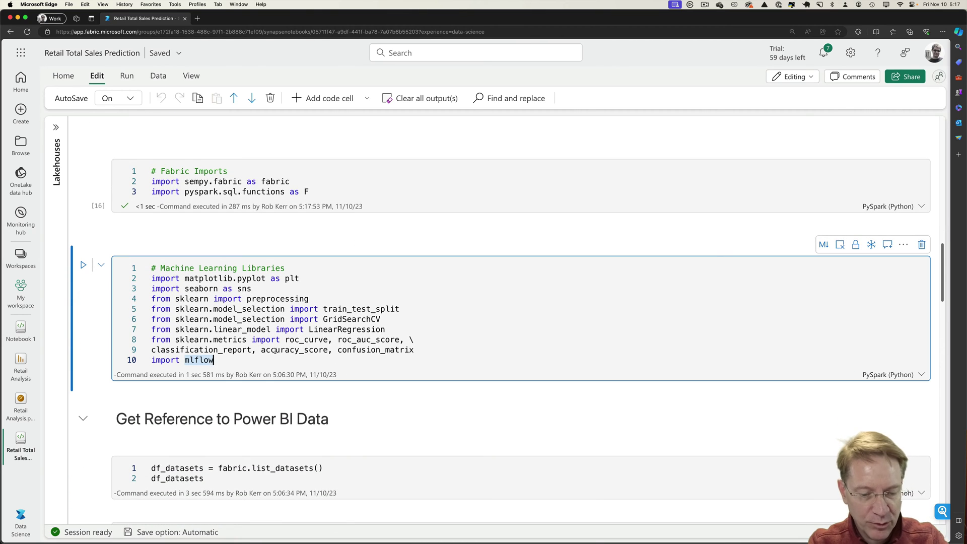
mouse_move(275, 352)
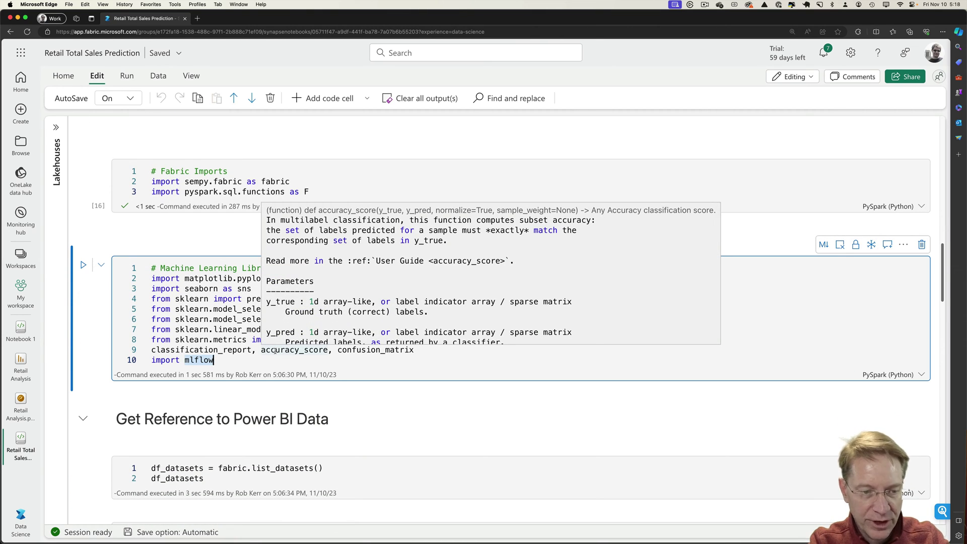
key(shift+Return)
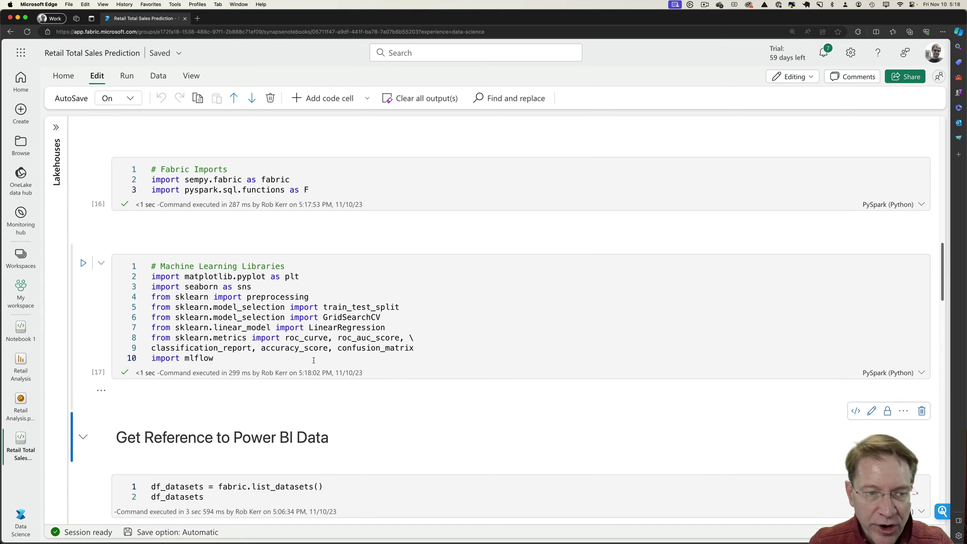
scroll(314, 360, down, 2)
List the available Power BI datasets and find Retail Analysis among them.
scroll(313, 360, down, 5)
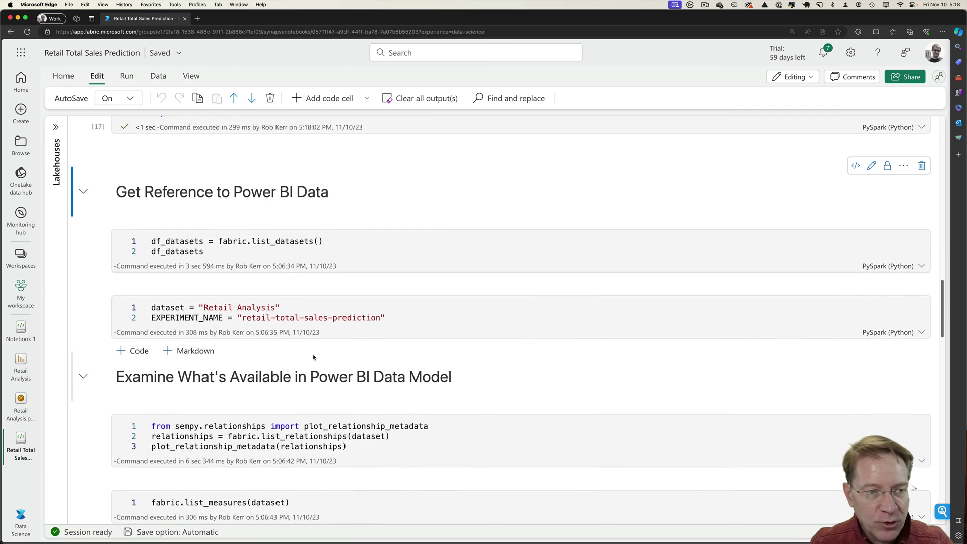
click(277, 211)
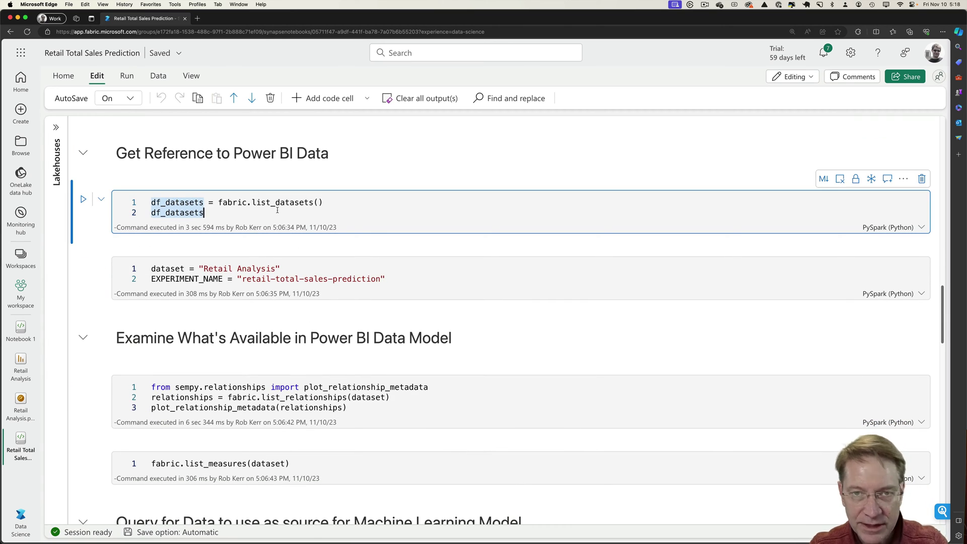
key(shift+Return)
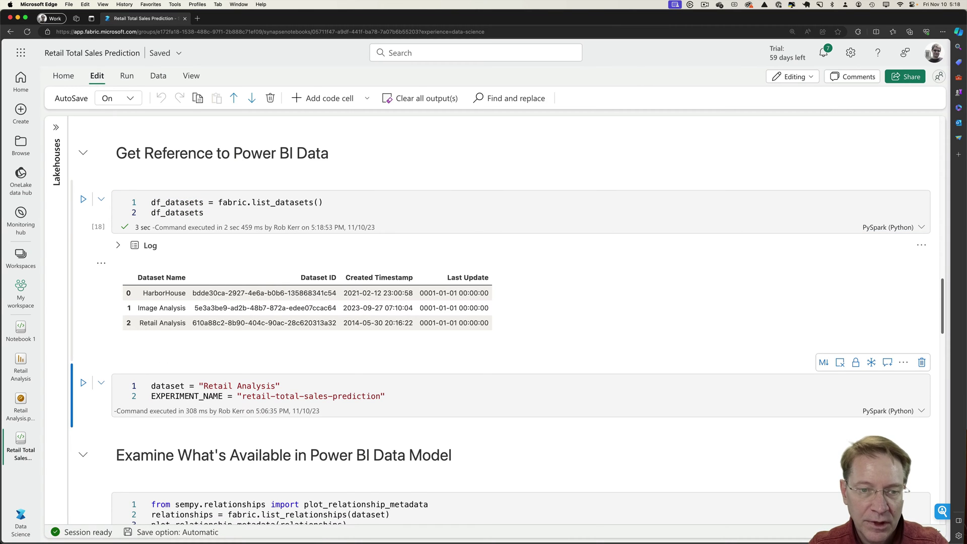
scroll(190, 285, down, 1)
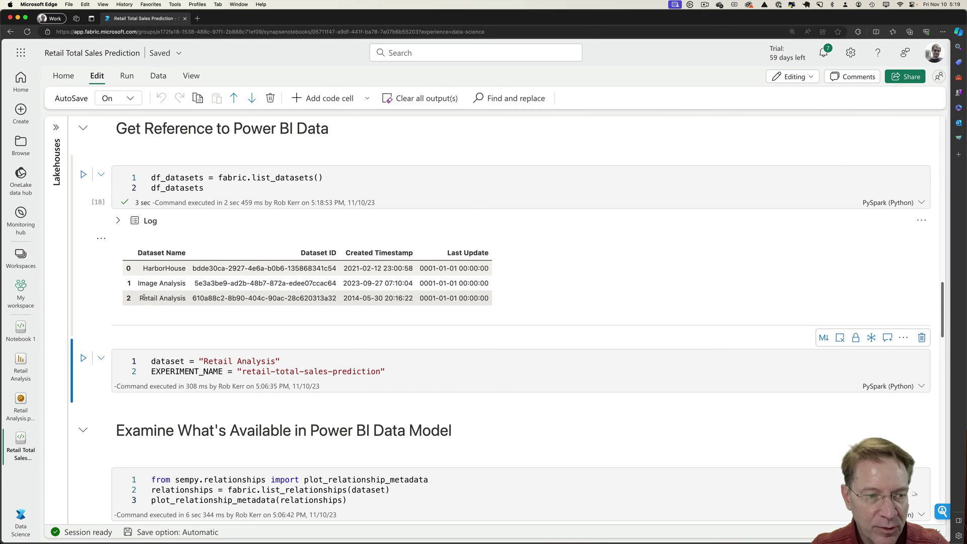
drag(139, 298, 196, 298)
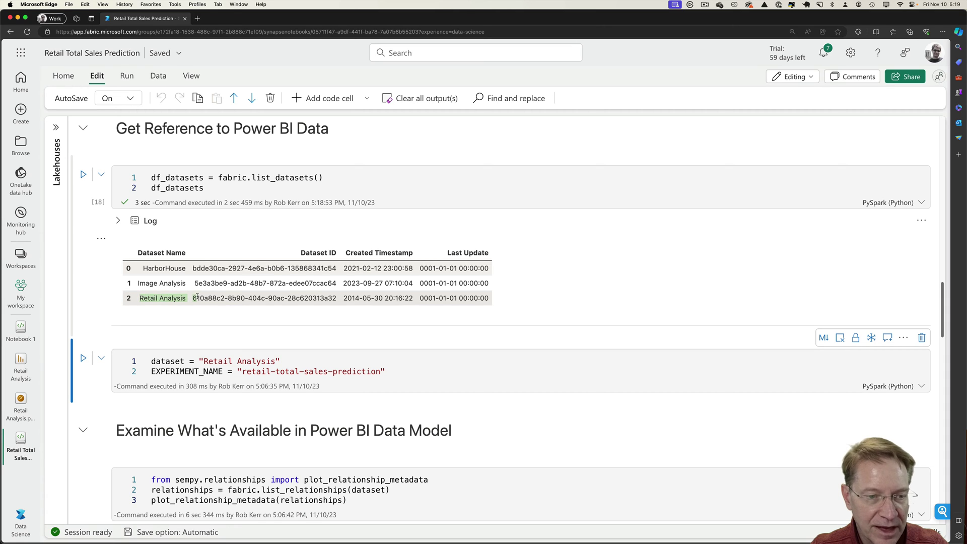
Run the cell setting dataset = "Retail Analysis" and EXPERIMENT_NAME = retail-total-sales-prediction.
click(247, 369)
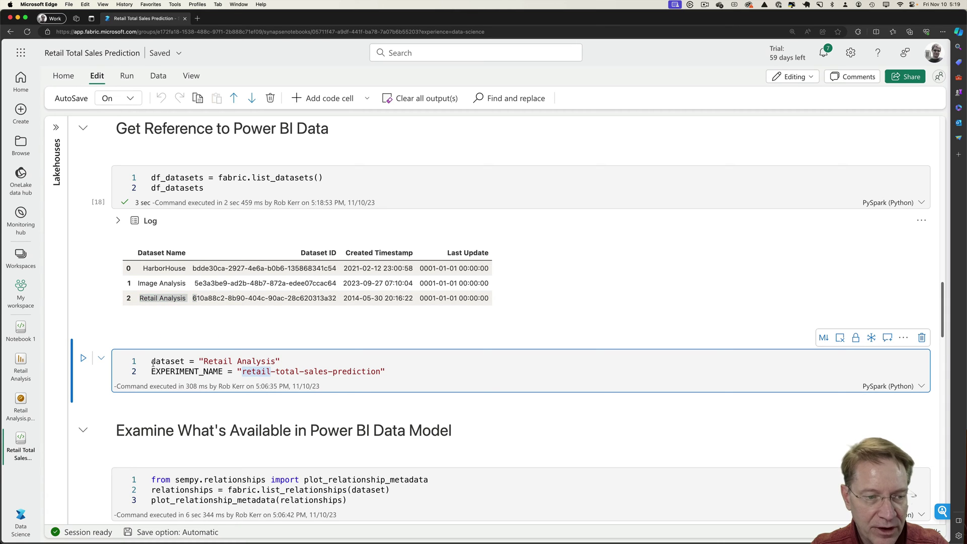
drag(151, 361, 300, 358)
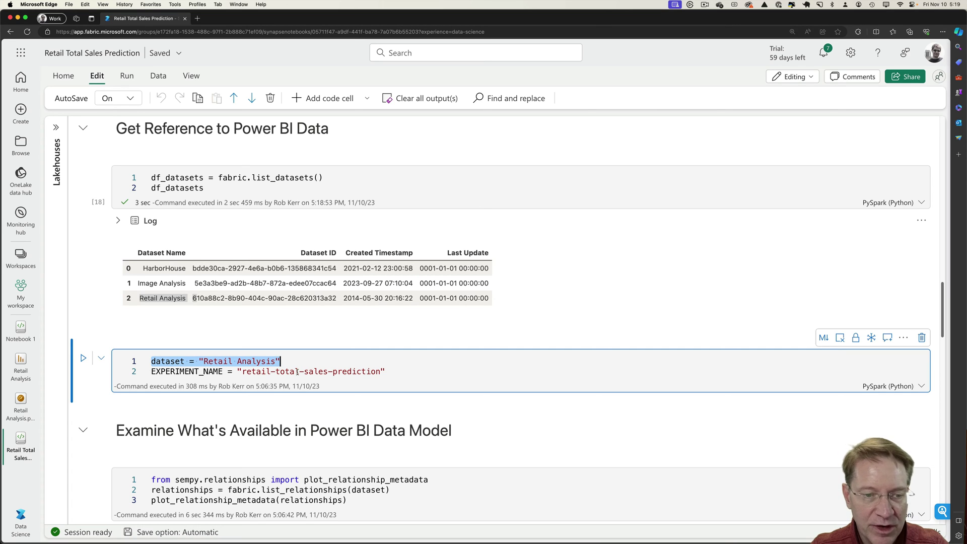
drag(151, 361, 282, 362)
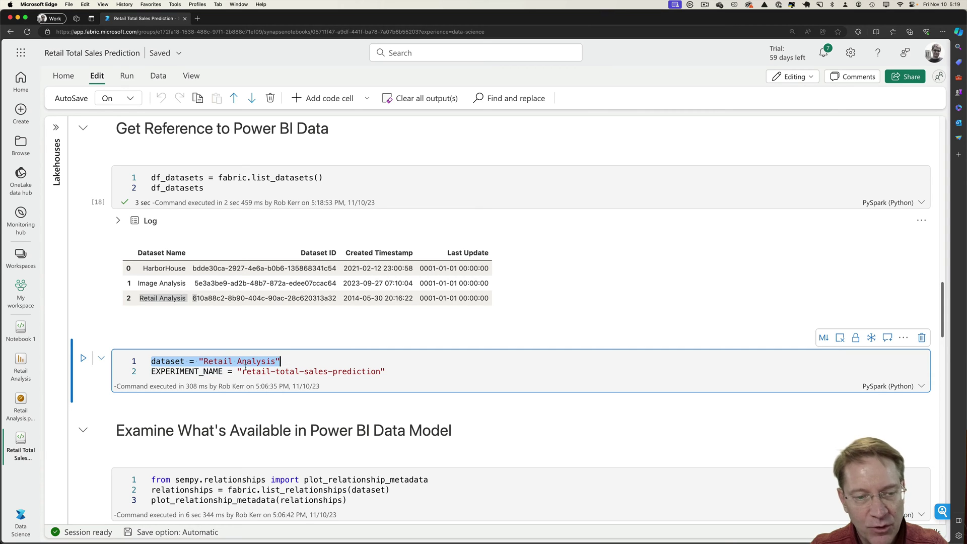
click(319, 371)
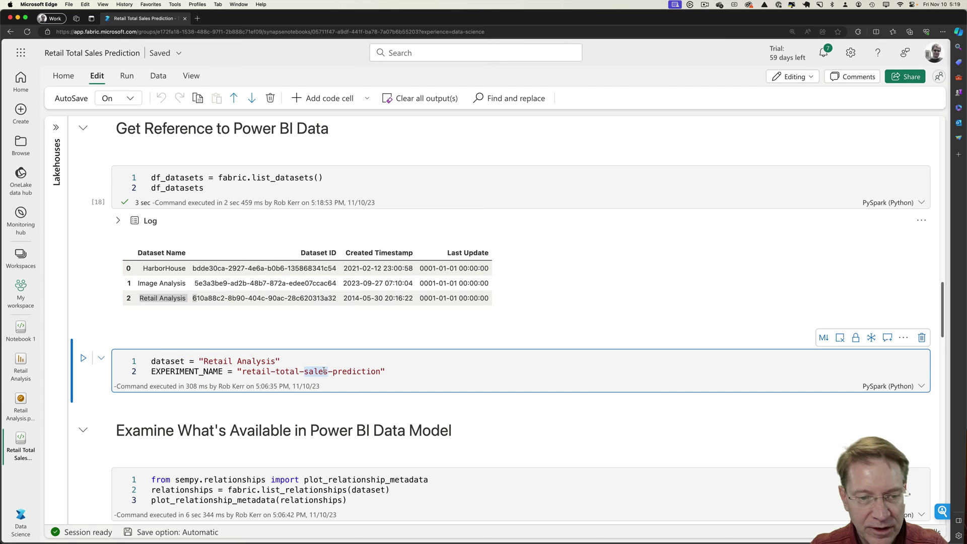
click(398, 367)
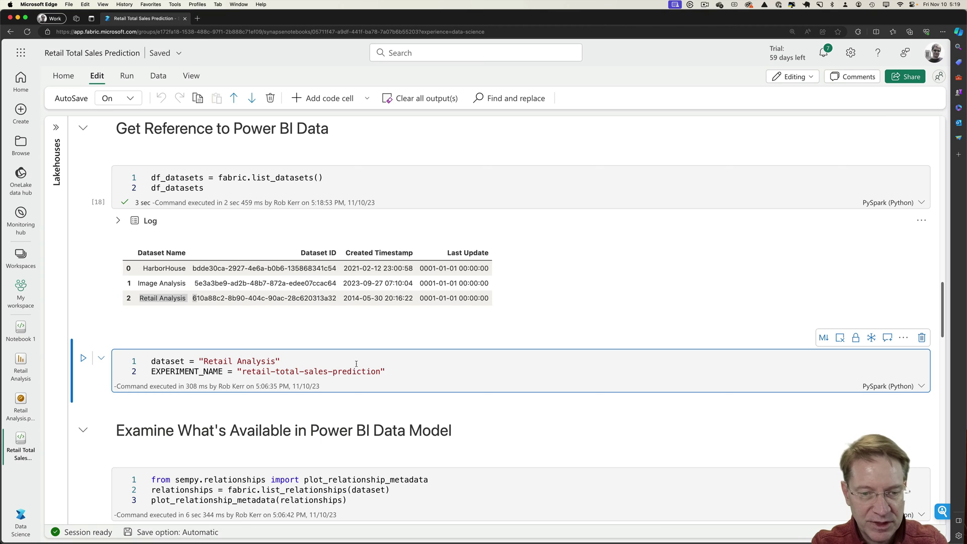
key(shift+Return)
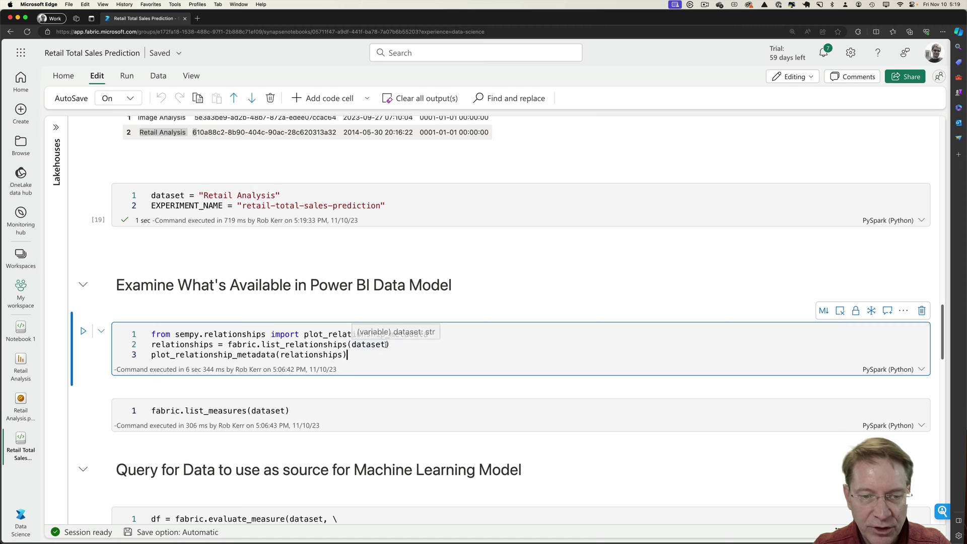
Run the plot_relationship_metadata cell for the Retail Analysis dataset and view the relationship diagram.
drag(386, 344, 352, 344)
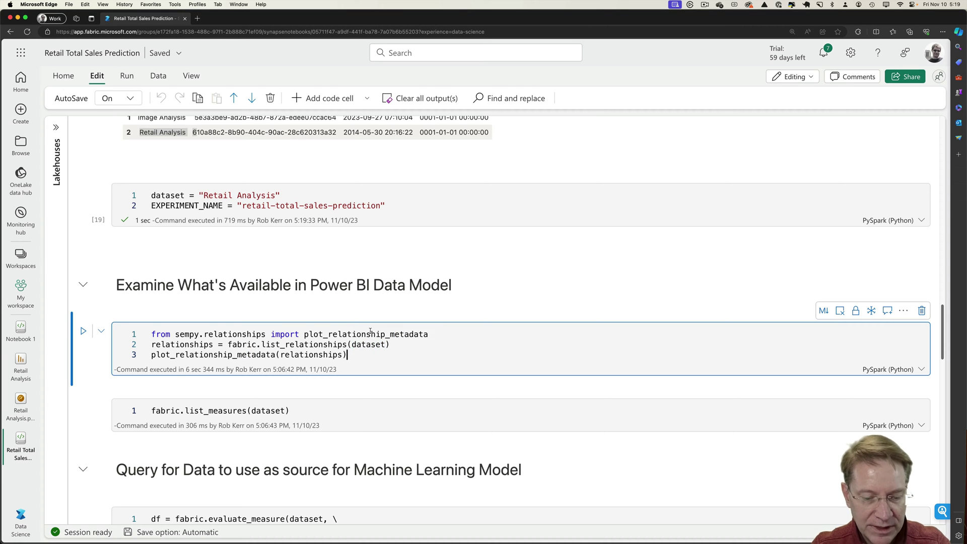
key(shift+Return)
scroll(173, 211, down, 5)
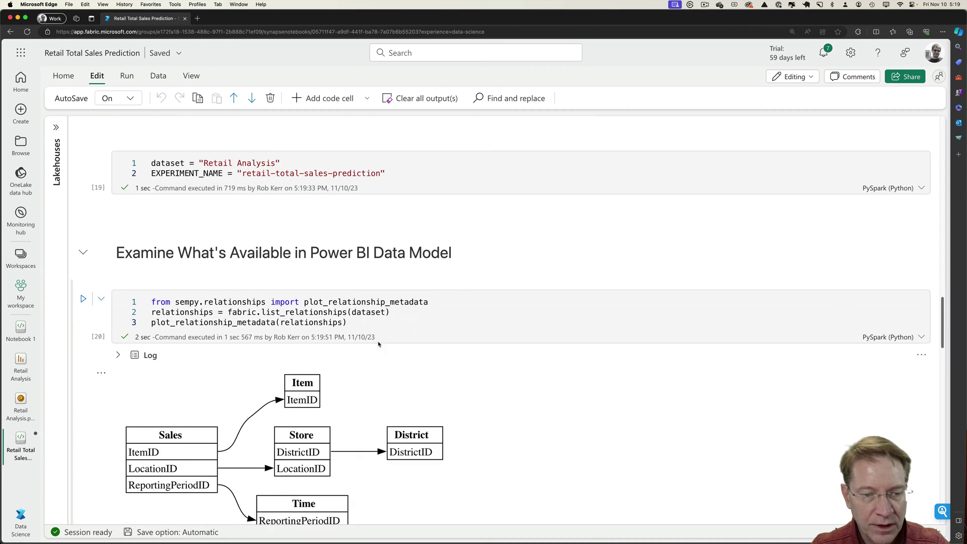
scroll(200, 318, up, 1)
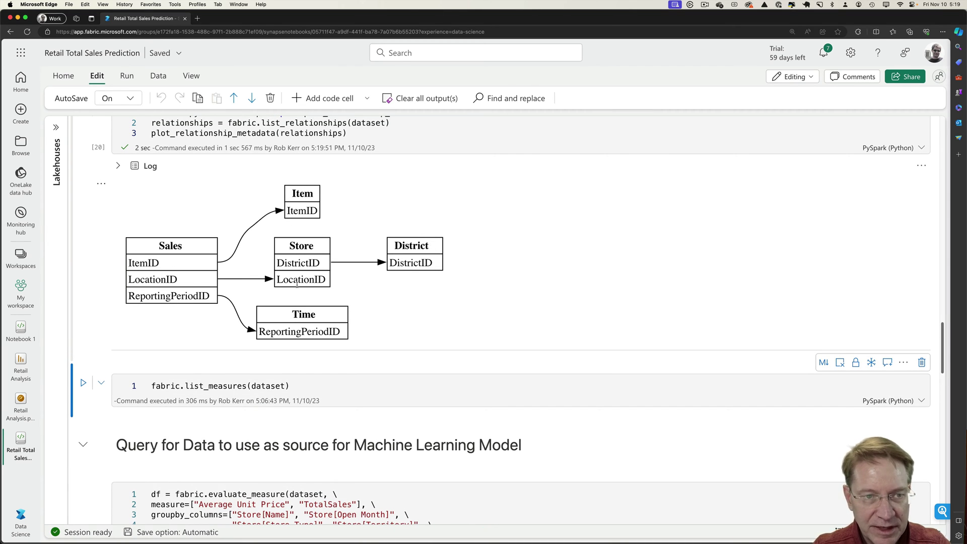
Run fabric.list_measures(dataset) and locate the TotalSales measure and its formula in the output.
scroll(298, 285, up, 1)
scroll(299, 285, down, 2)
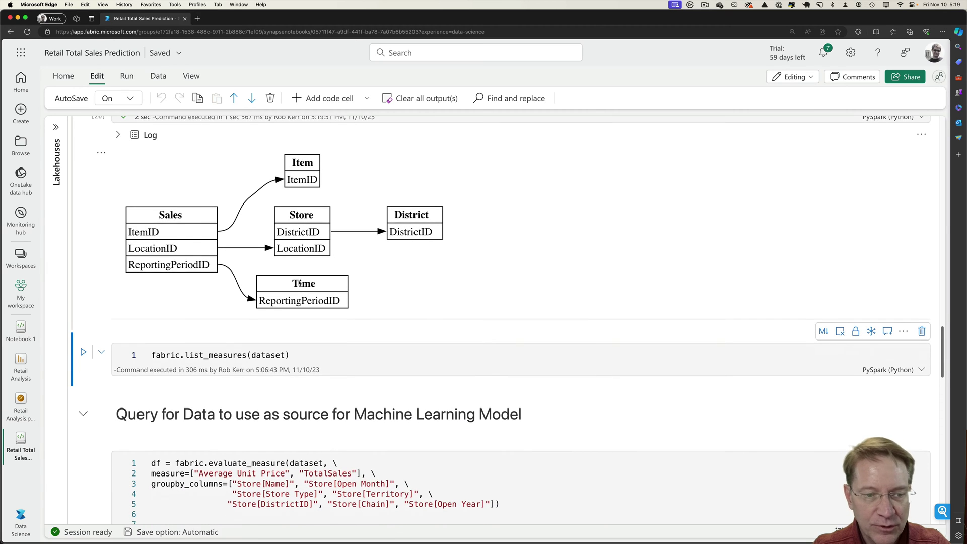
scroll(300, 284, down, 1)
click(308, 327)
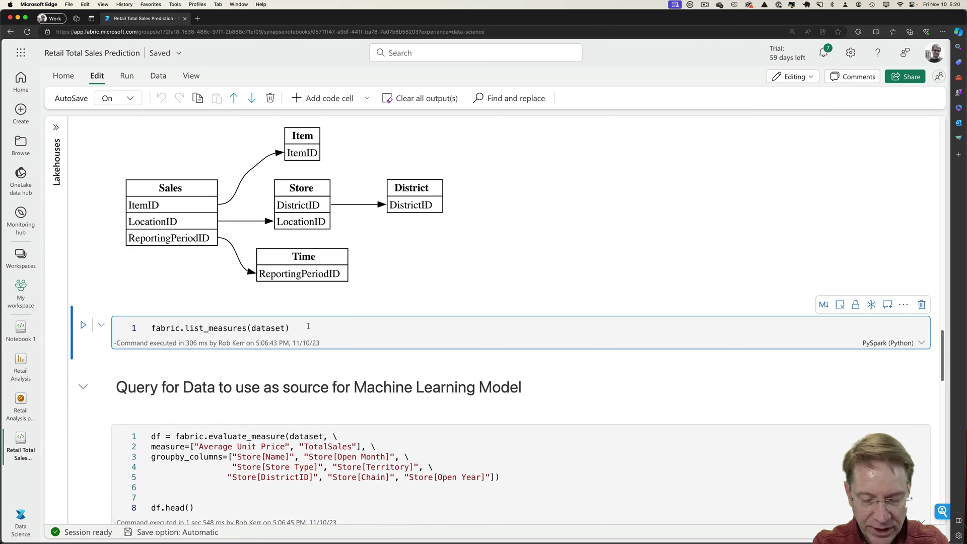
key(shift+Return)
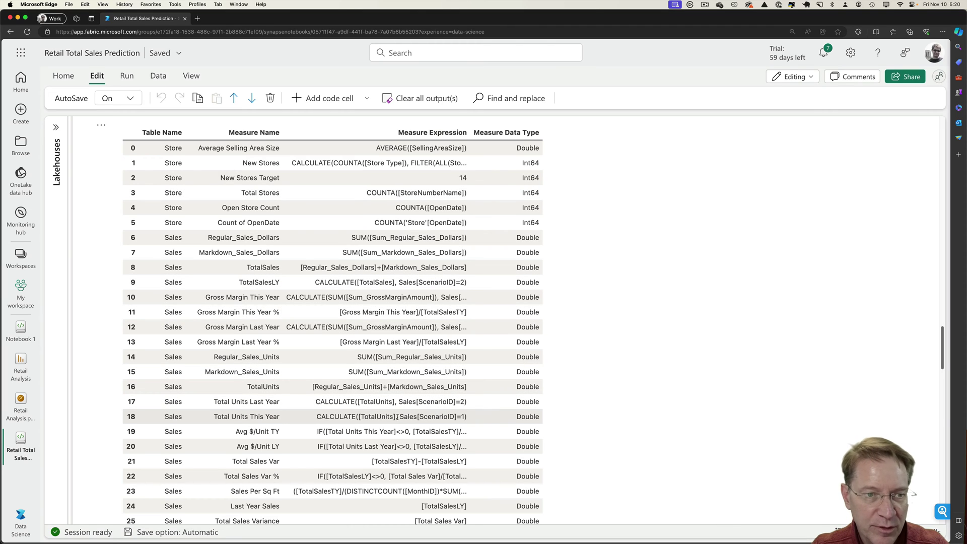
scroll(397, 417, down, 1)
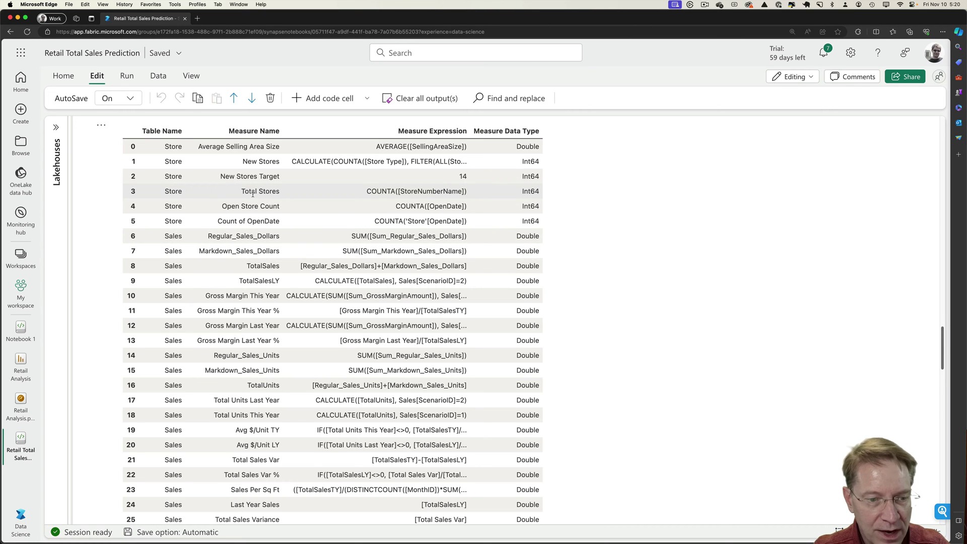
scroll(253, 194, down, 2)
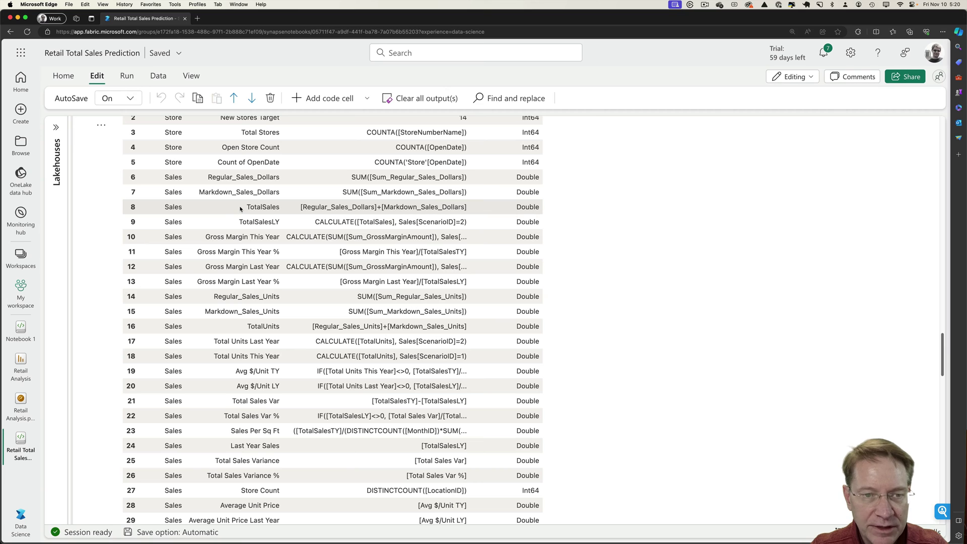
drag(241, 209, 467, 208)
click(316, 215)
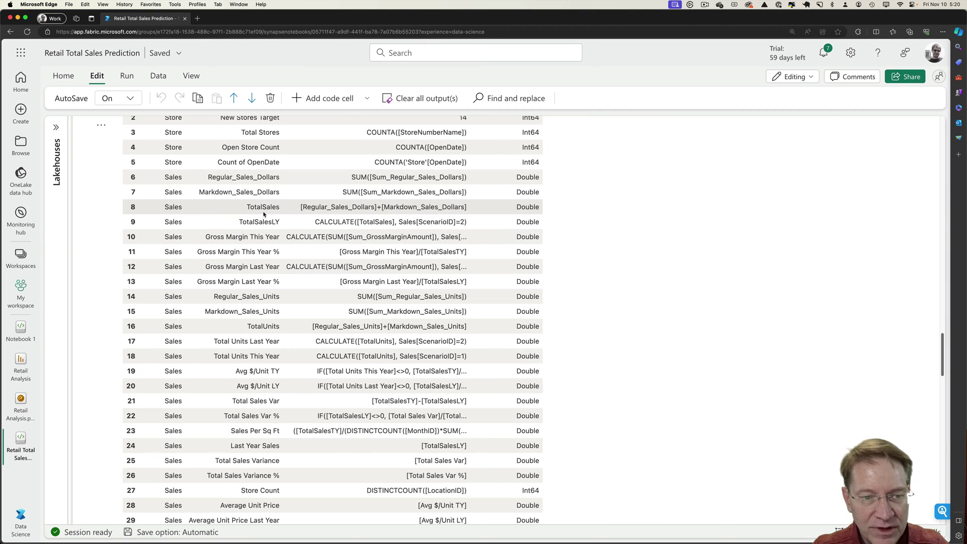
scroll(263, 215, down, 8)
Run fabric.evaluate_measure for Average Unit Price and TotalSales grouped by store columns, showing df.head().
scroll(264, 214, down, 3)
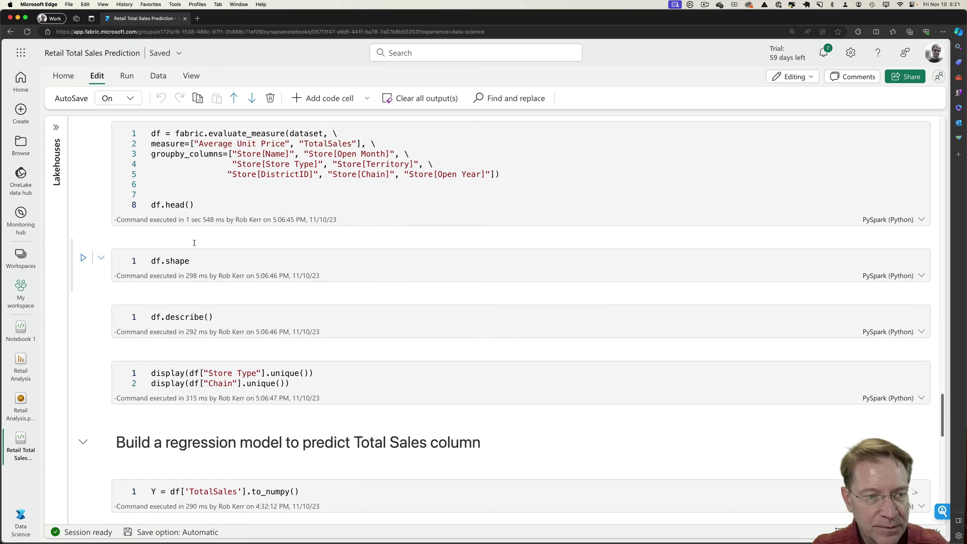
scroll(212, 215, up, 1)
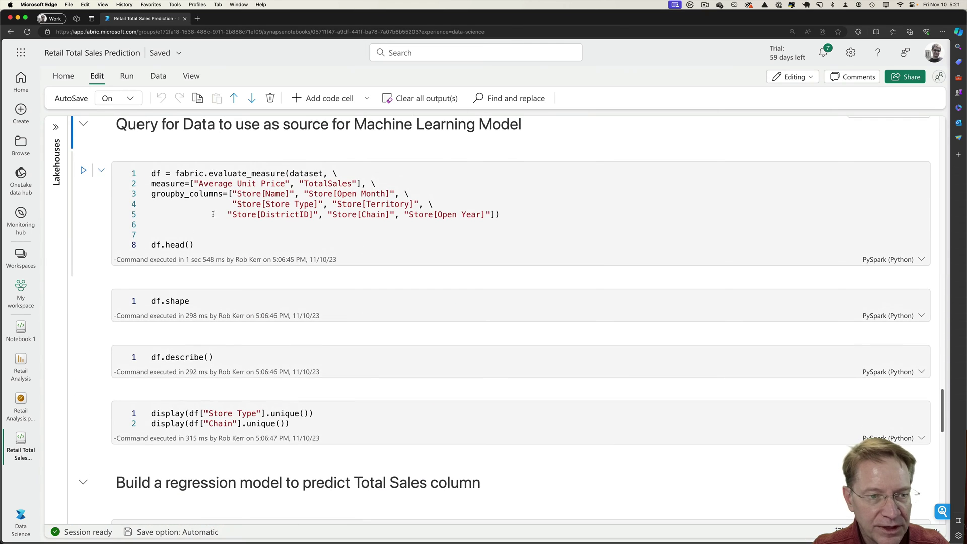
click(211, 243)
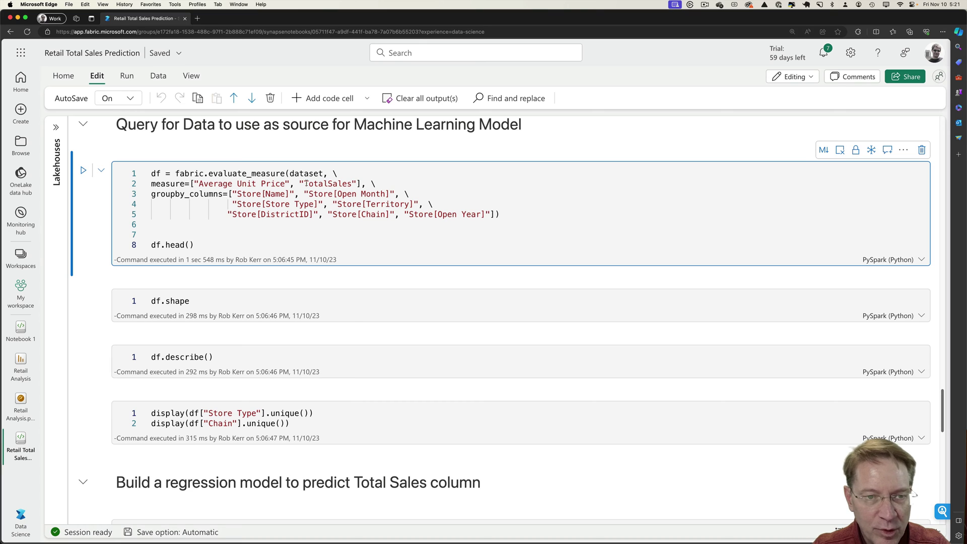
drag(300, 184, 356, 182)
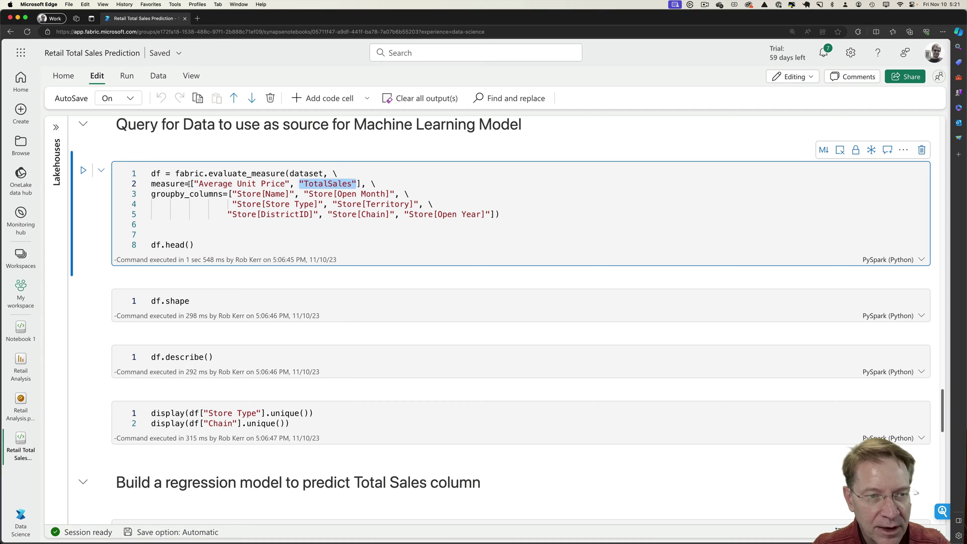
drag(194, 184, 291, 183)
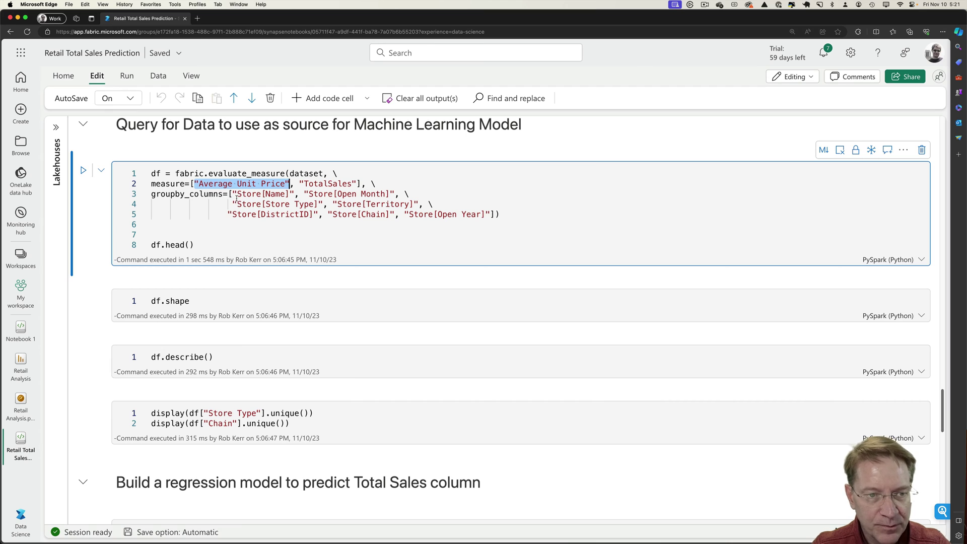
drag(231, 194, 489, 212)
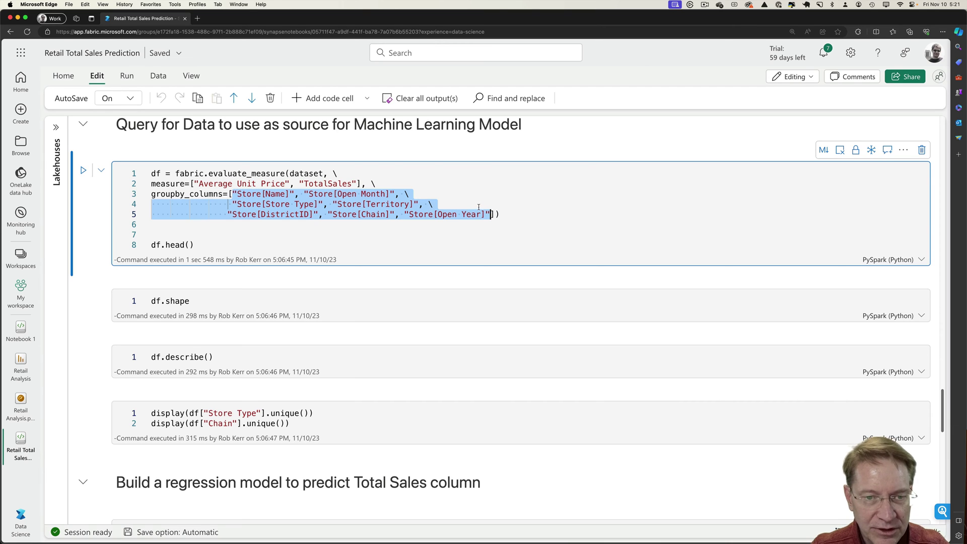
click(198, 245)
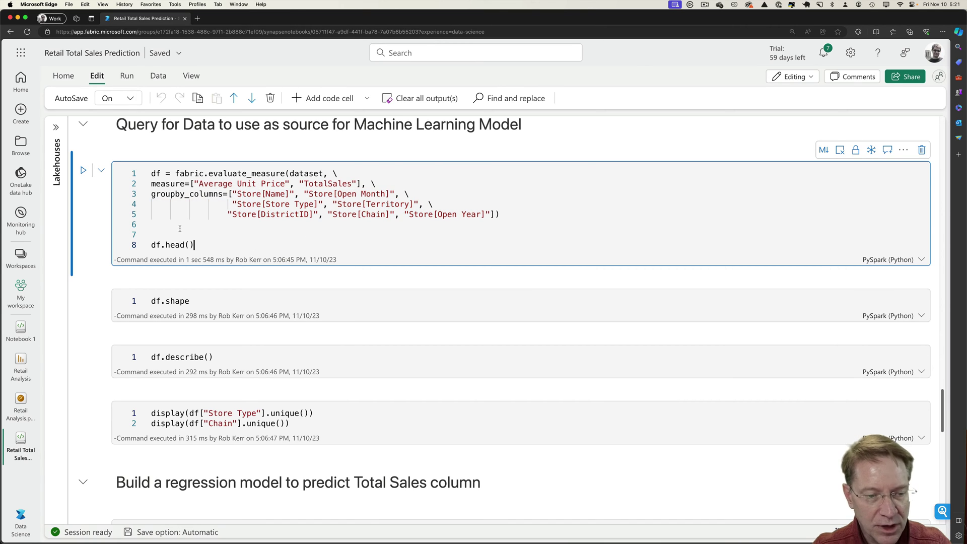
key(shift+Return)
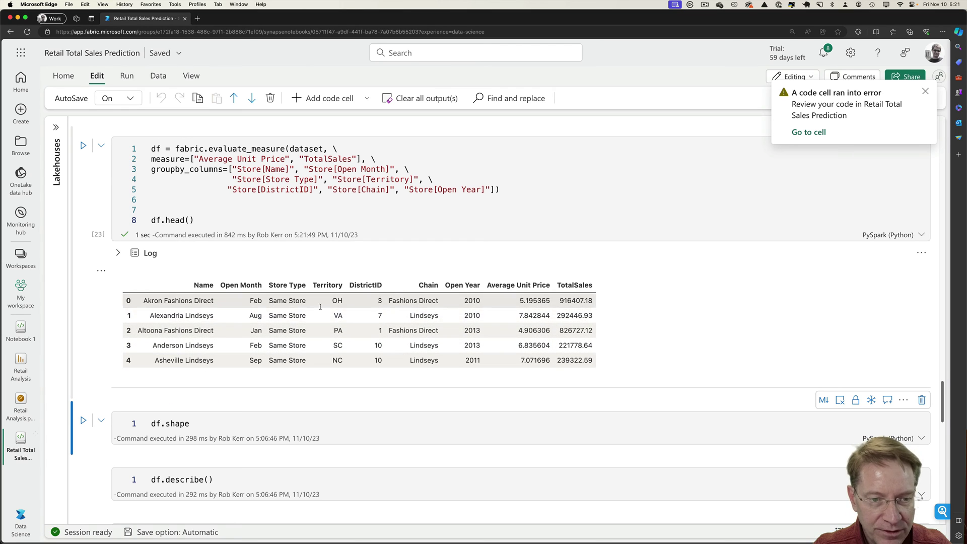
scroll(545, 315, down, 5)
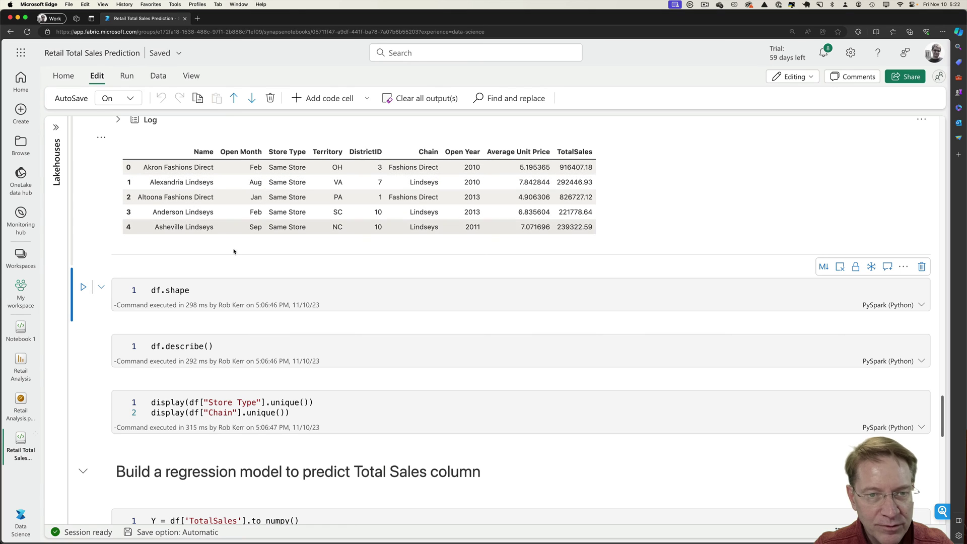
Run df.shape, confirming the store dataframe has 100 rows.
scroll(288, 270, down, 1)
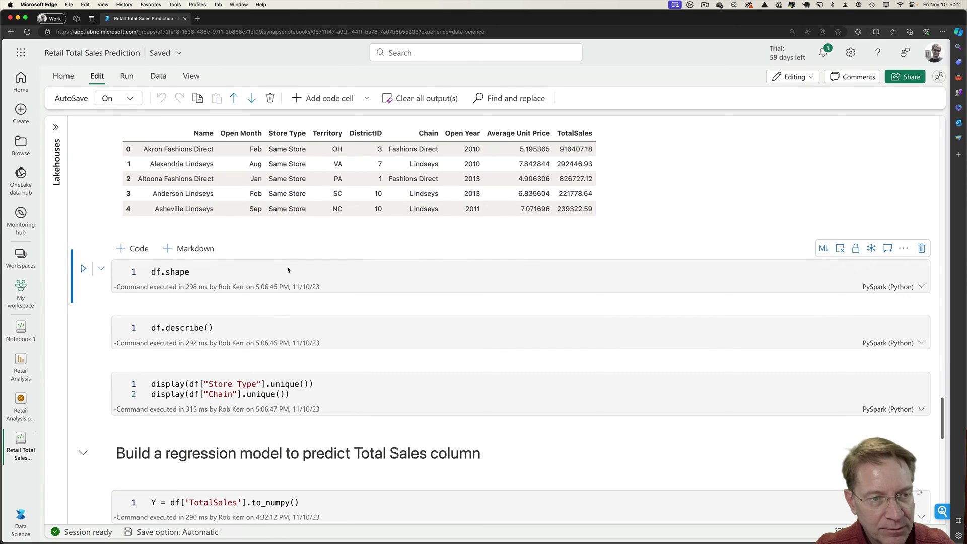
scroll(289, 270, down, 1)
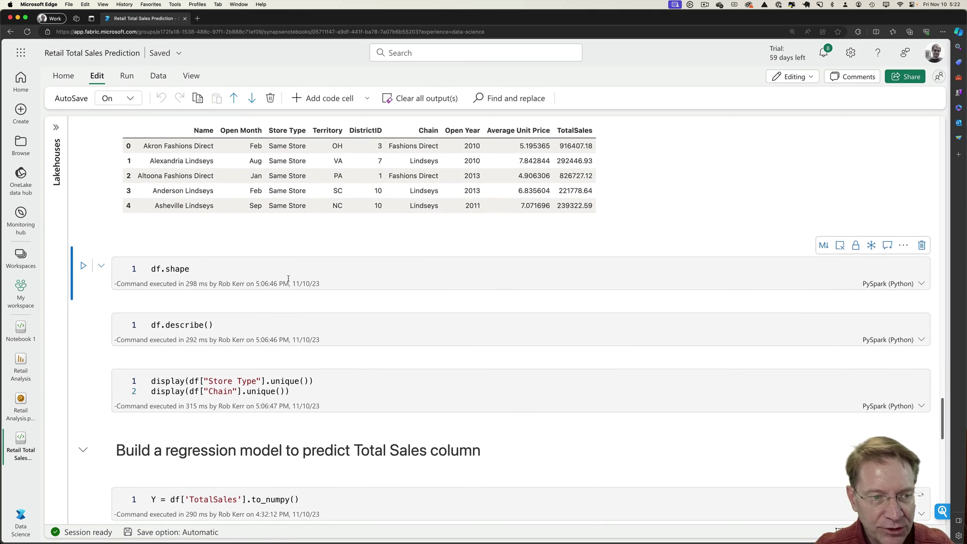
double_click(240, 270)
key(shift+Return)
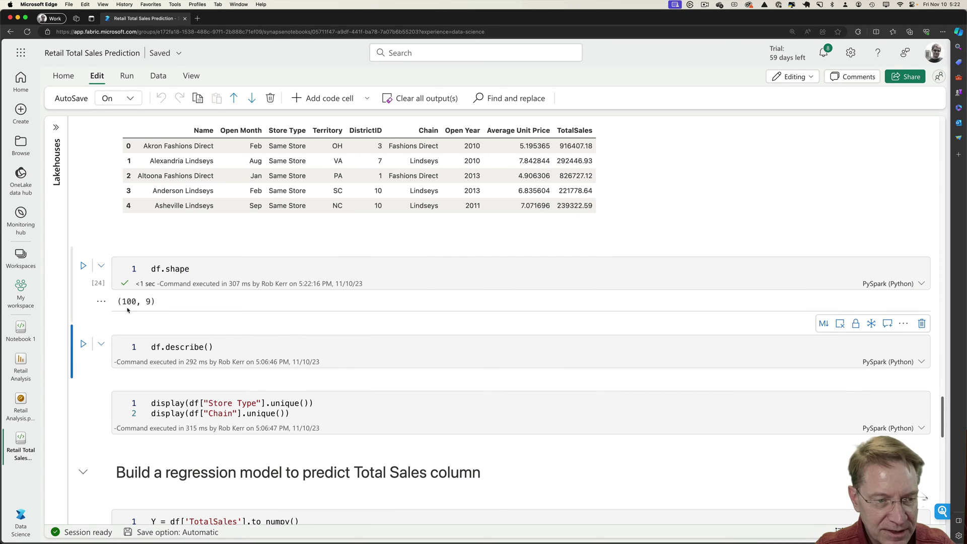
drag(123, 302, 137, 301)
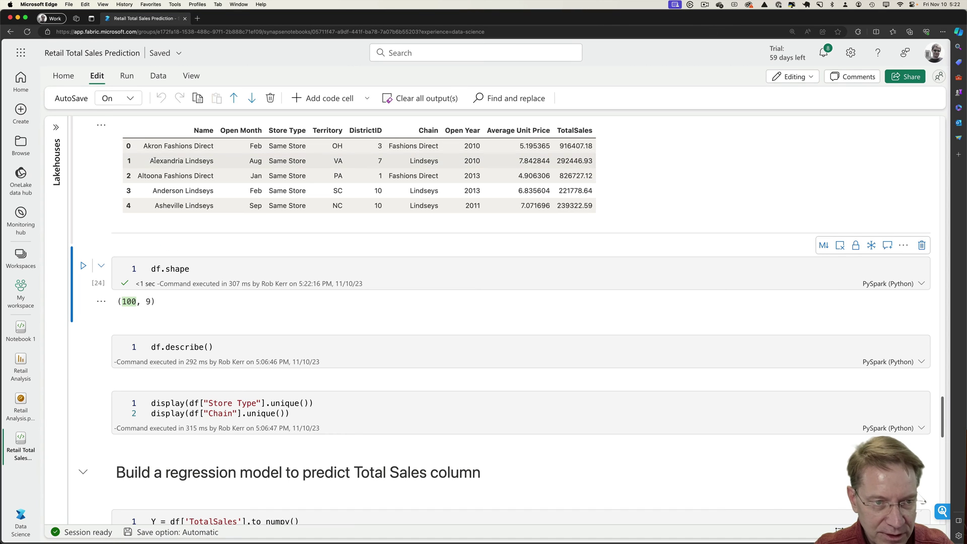
Show df.describe() statistics and the distinct Store Type and Chain values.
scroll(245, 297, down, 1)
scroll(244, 296, down, 2)
click(241, 295)
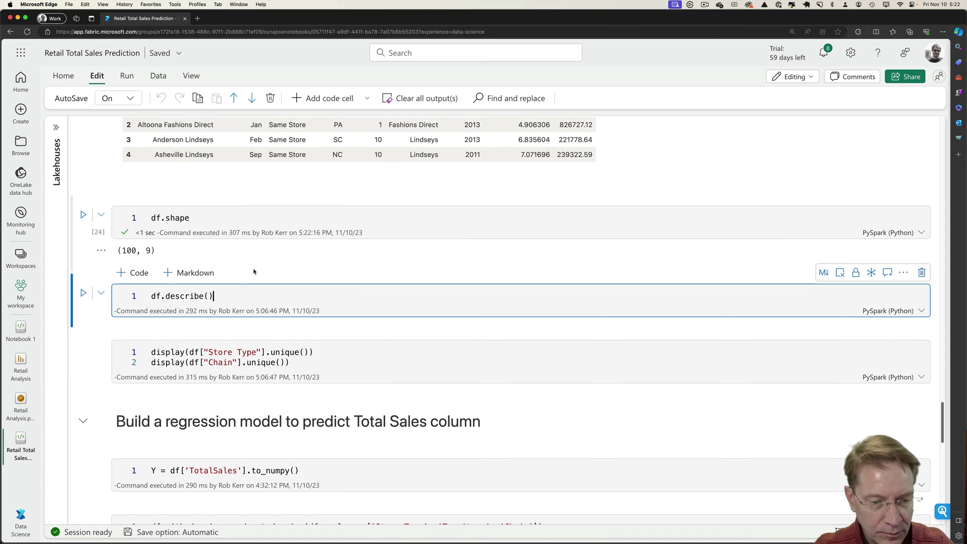
key(shift+Return)
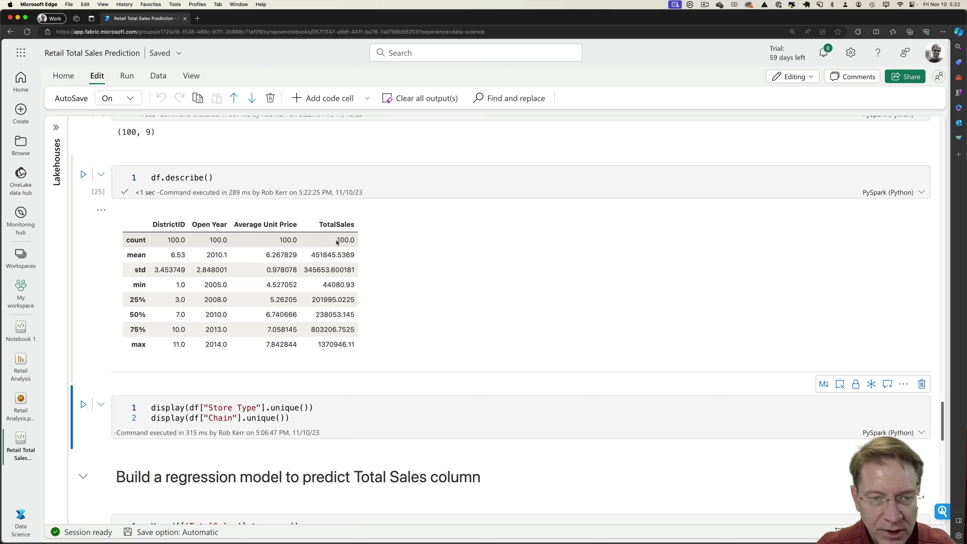
scroll(265, 252, down, 3)
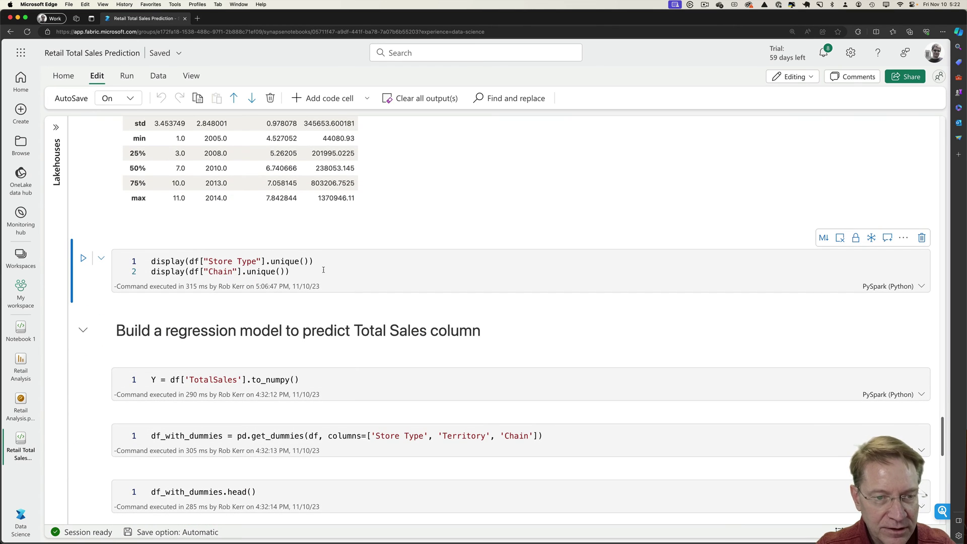
click(324, 269)
key(shift+Return)
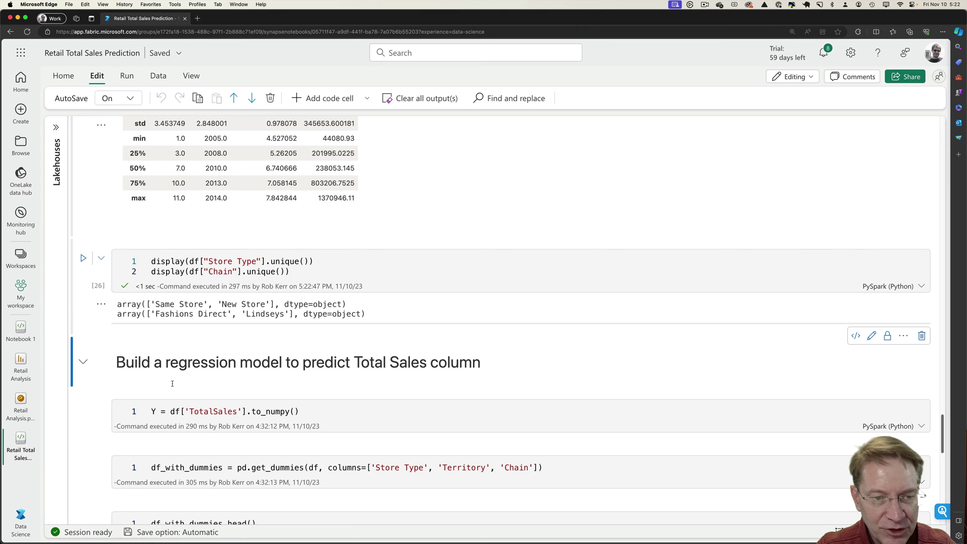
Extract TotalSales into the target Y = df['TotalSales'].
mouse_move(258, 341)
scroll(258, 341, down, 4)
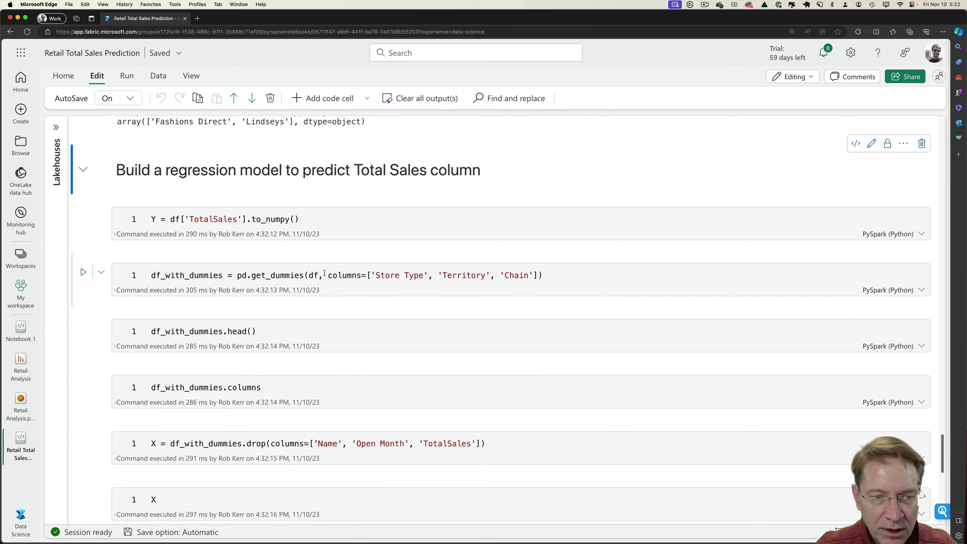
click(327, 223)
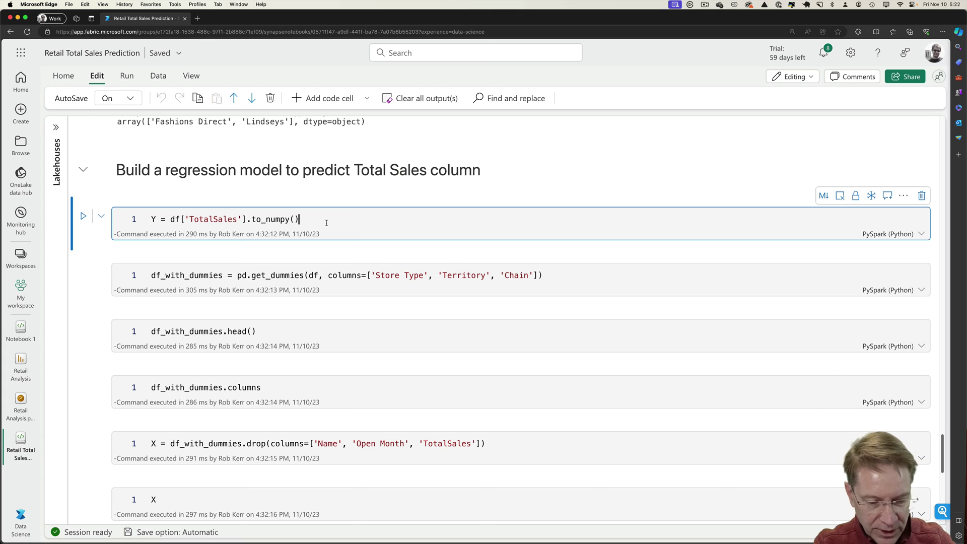
key(ctrl+Return)
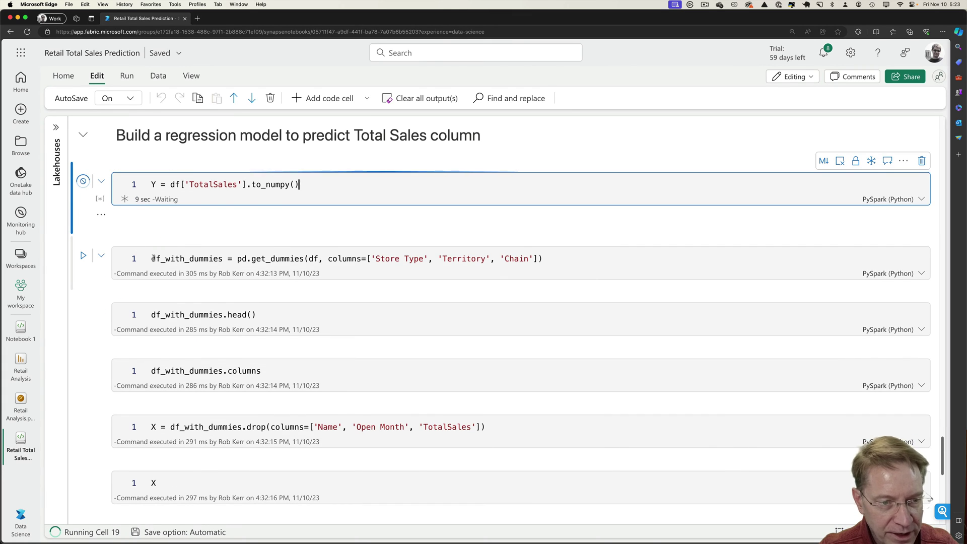
One-hot encode Store Type, Territory and Chain with pd.get_dummies and preview the 5×21 result.
click(308, 388)
click(569, 378)
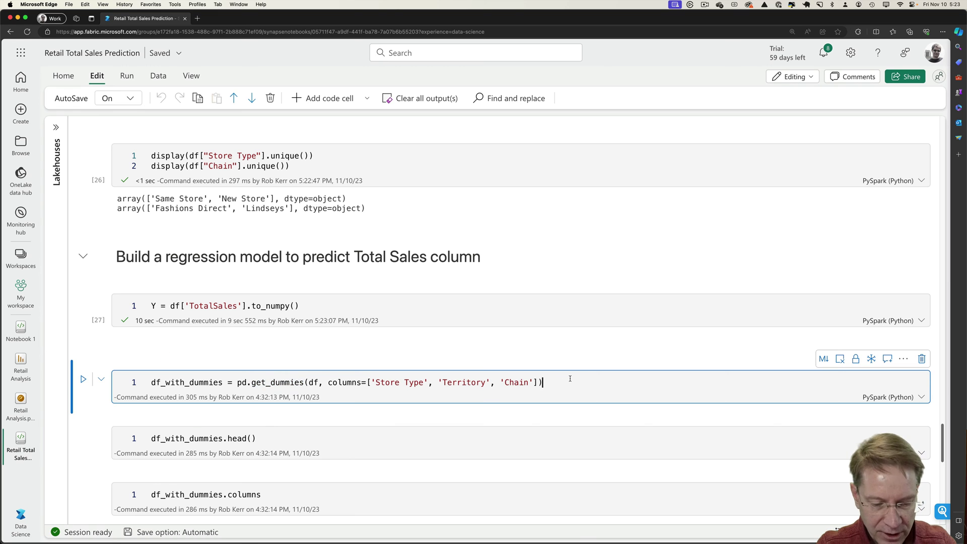
key(shift+Return)
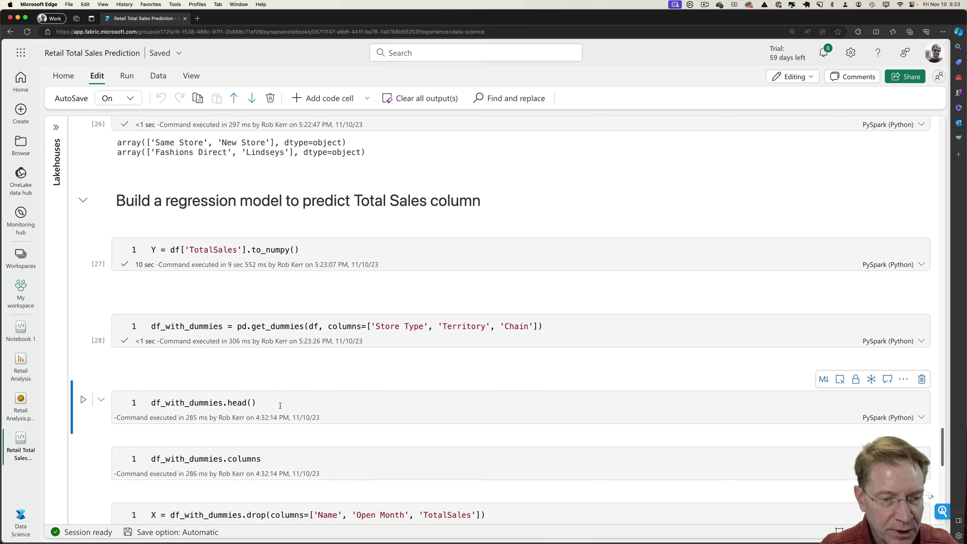
click(266, 403)
key(shift+Return)
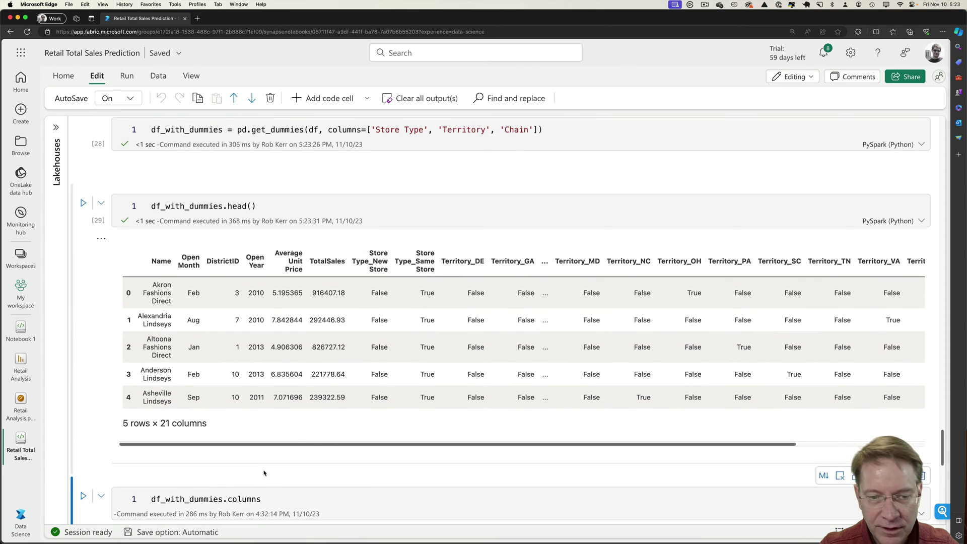
drag(399, 444, 527, 442)
List the column names of the one-hot encoded data frame df_with_dummies.
scroll(283, 320, down, 5)
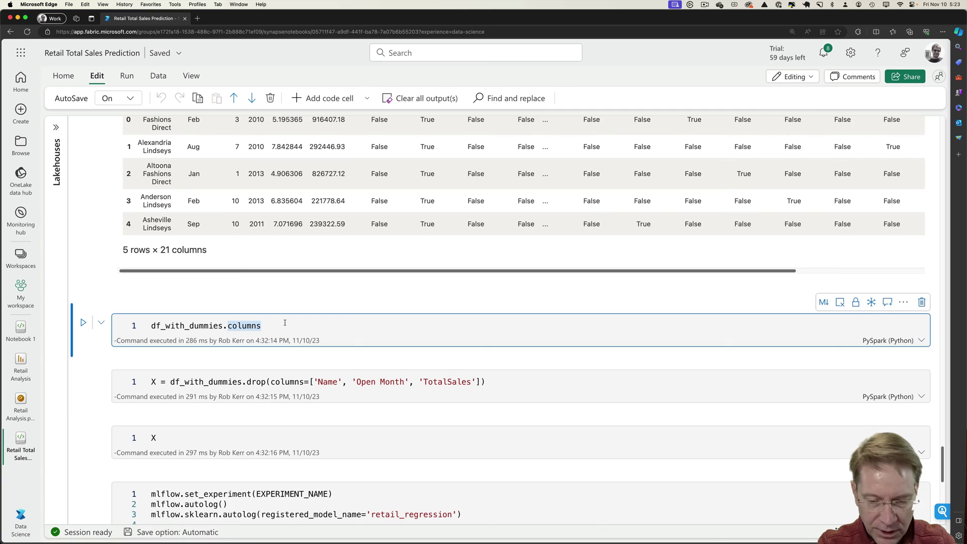
key(shift+Return)
scroll(312, 325, down, 3)
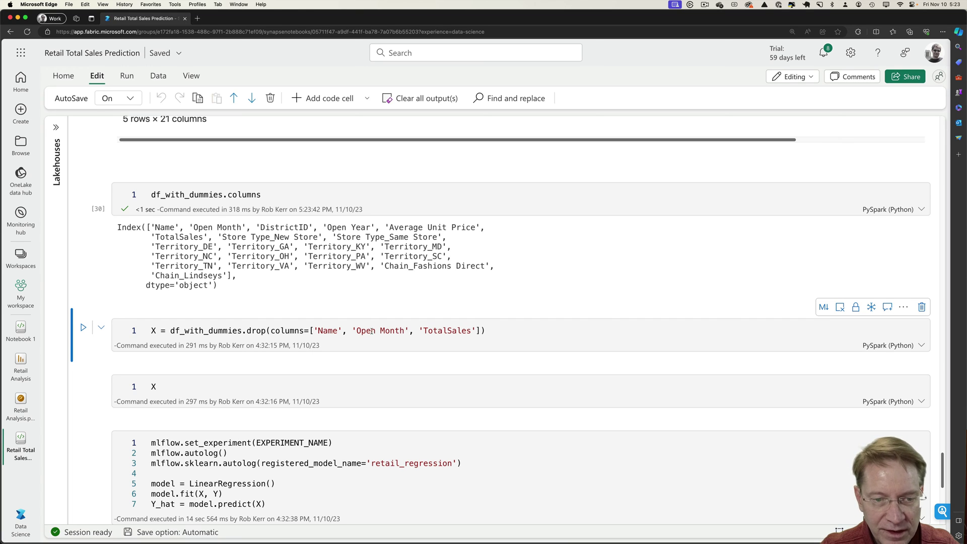
Build and display feature table X without Name, Open Month and TotalSales (100 rows × 18 columns).
click(489, 332)
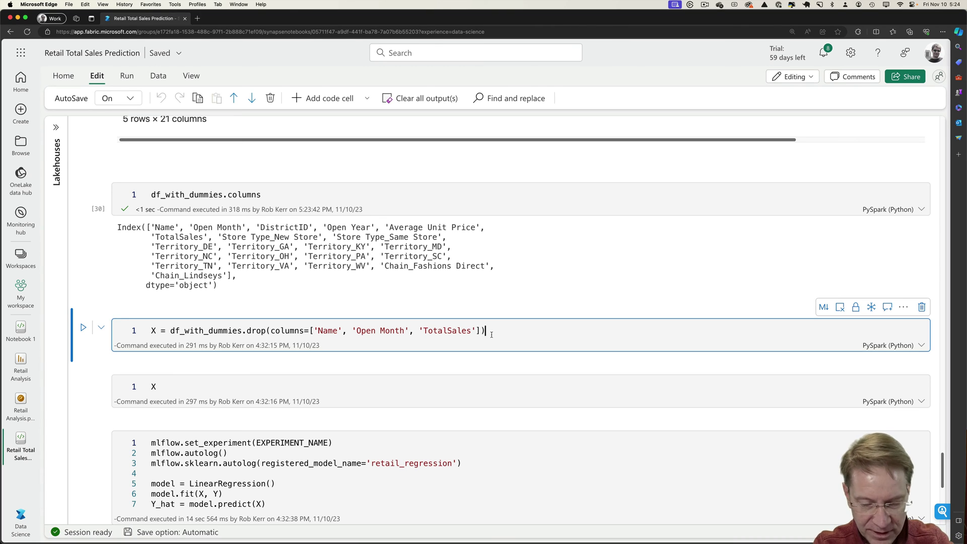
key(shift+Return)
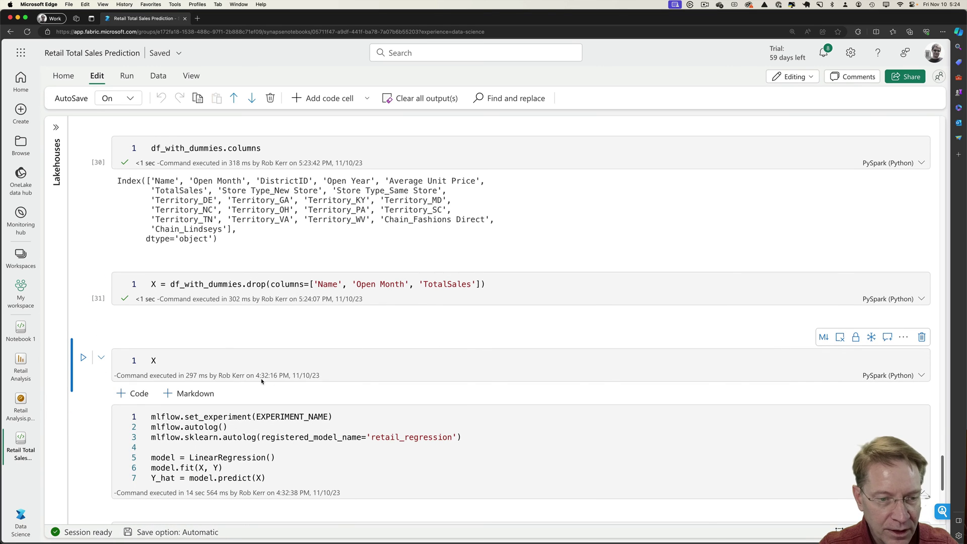
key(shift+Return)
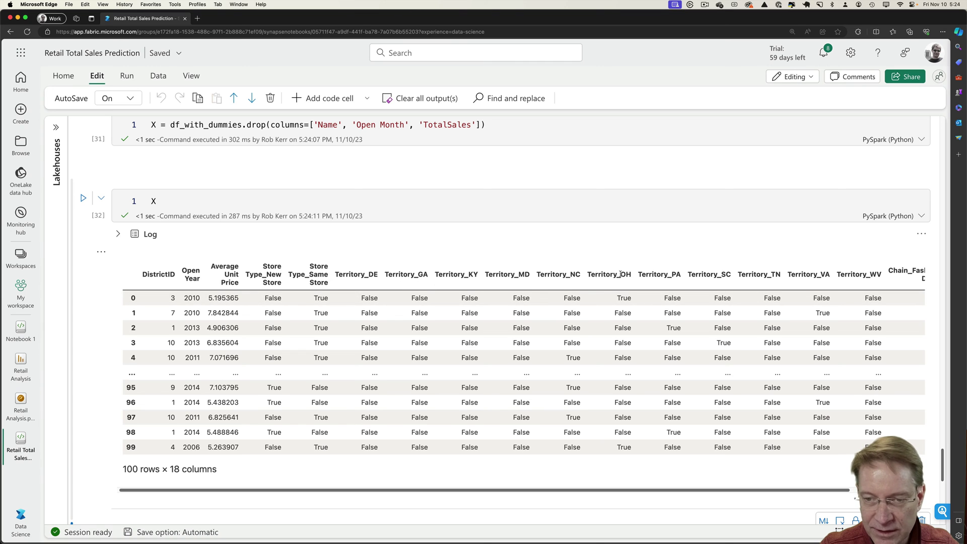
Fit the LinearRegression model with MLflow autologging, registering retail_regression version 1, and review the log output.
scroll(311, 280, down, 5)
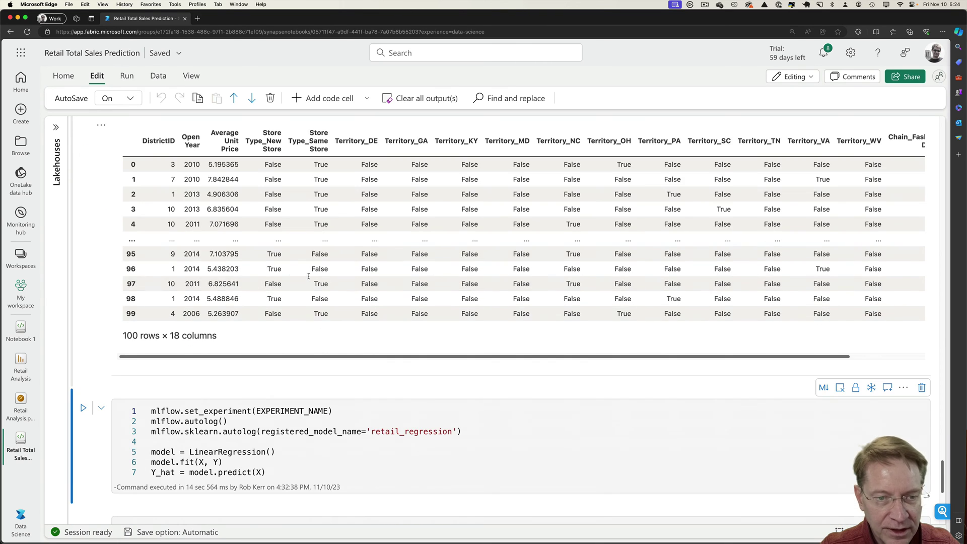
scroll(311, 280, down, 1)
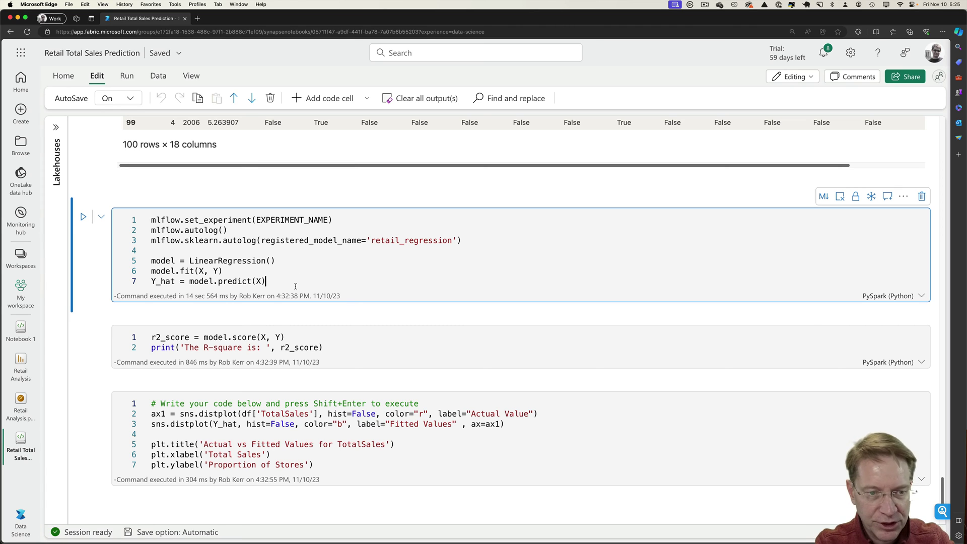
key(shift+Return)
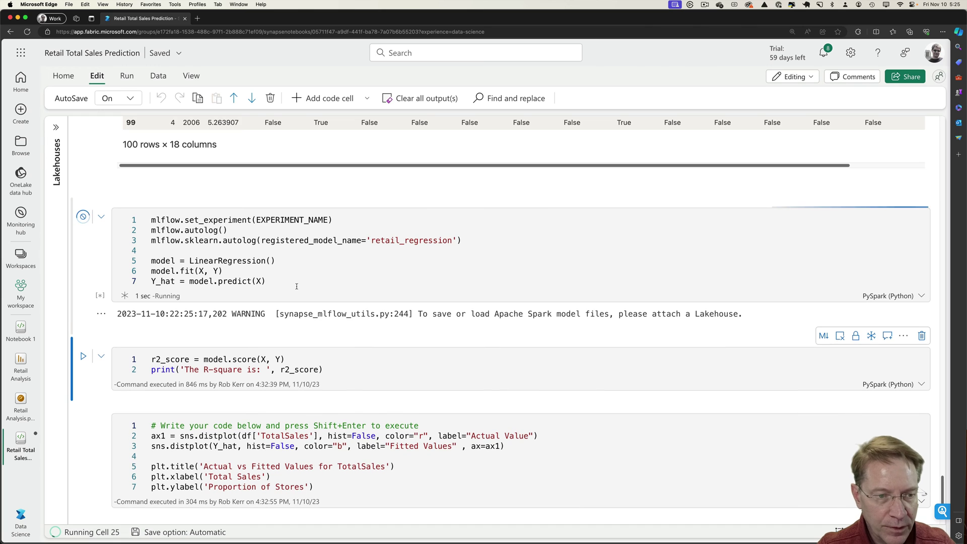
scroll(164, 231, down, 2)
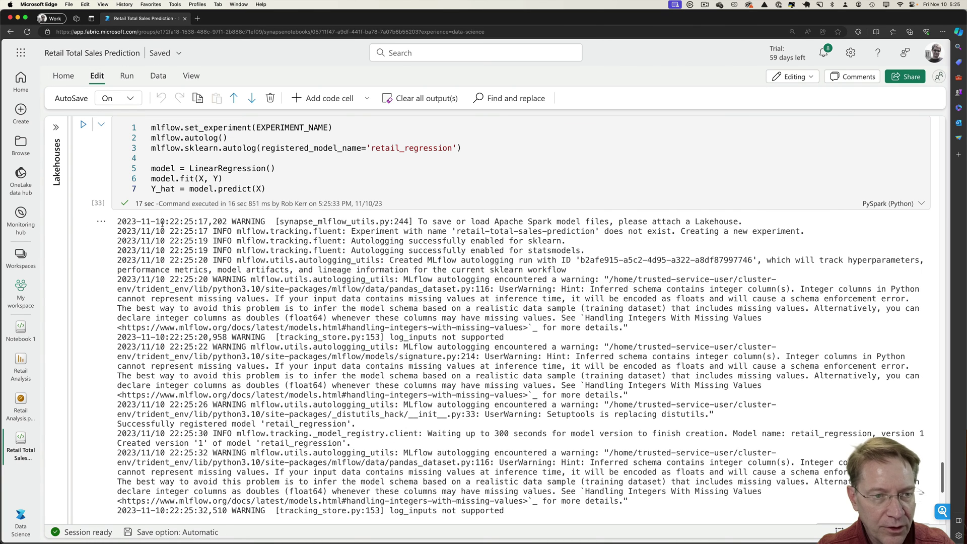
scroll(164, 230, down, 1)
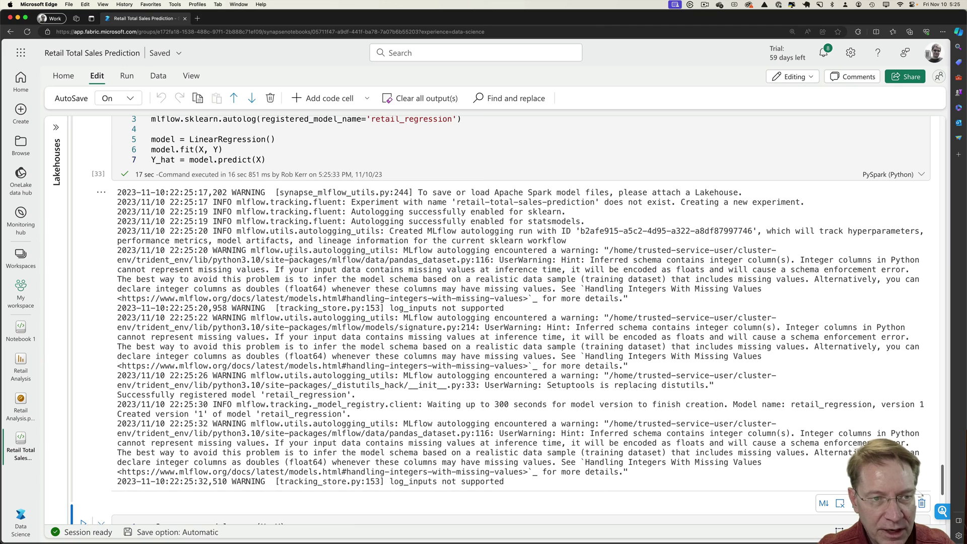
scroll(291, 251, down, 2)
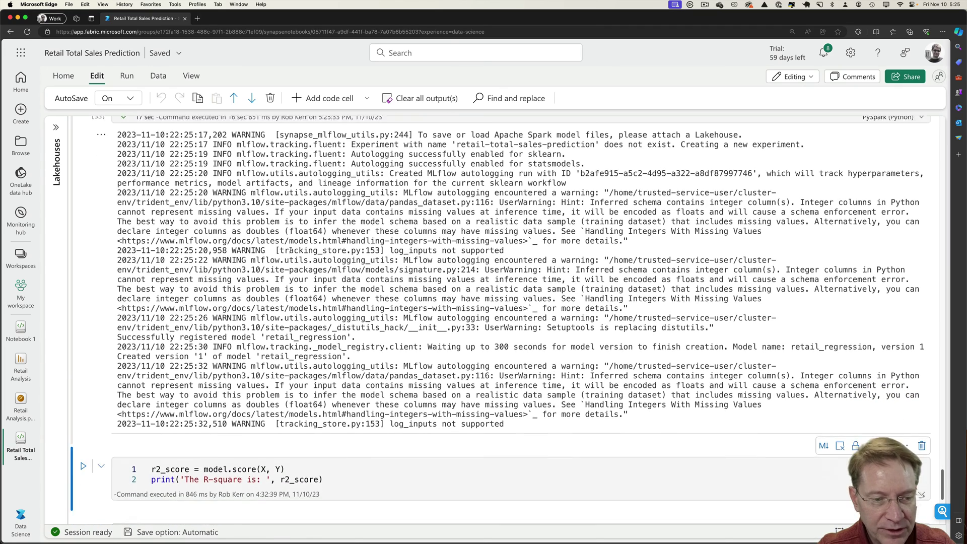
scroll(292, 251, down, 5)
Compute and print the model's R-square score of 0.8911942528446107.
click(322, 338)
key(shift+Return)
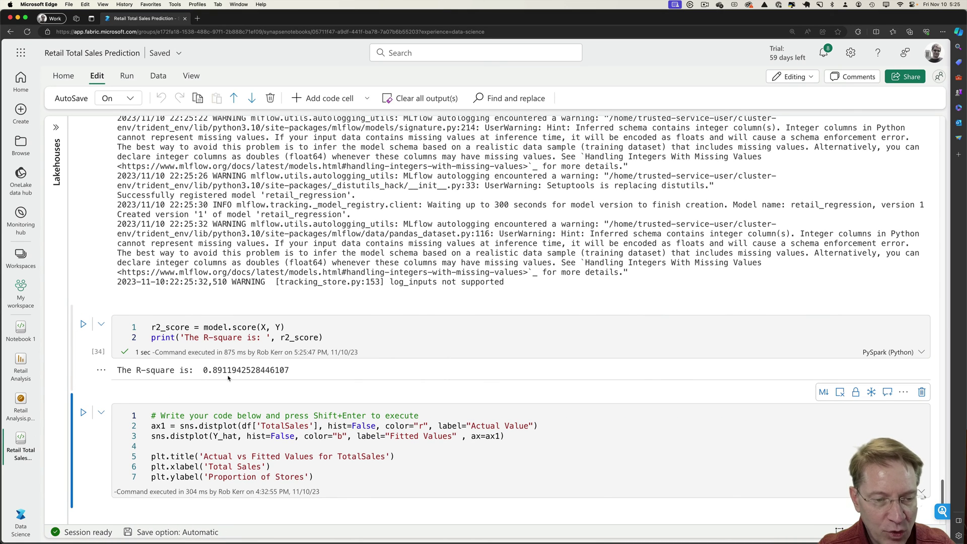
scroll(231, 374, down, 3)
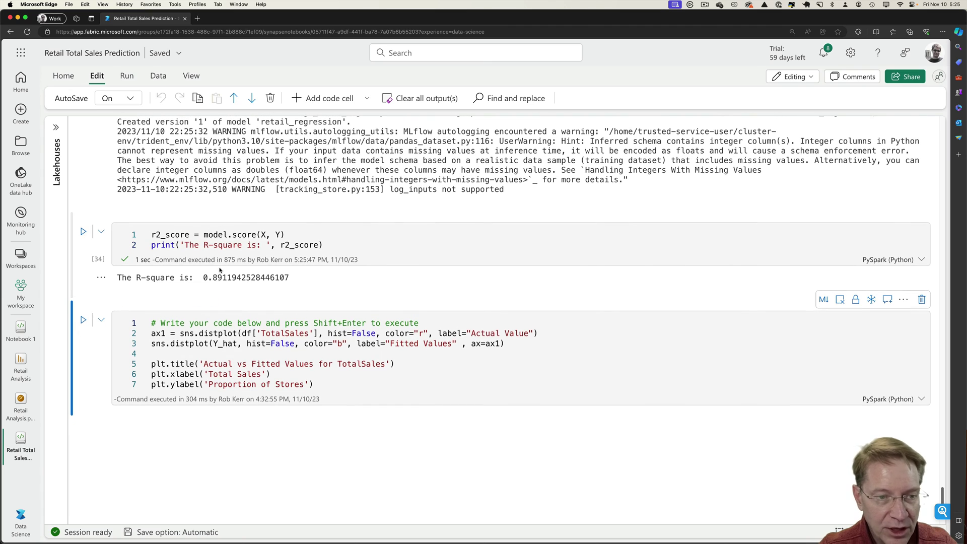
Plot the Actual vs Fitted Values density chart for TotalSales.
click(316, 386)
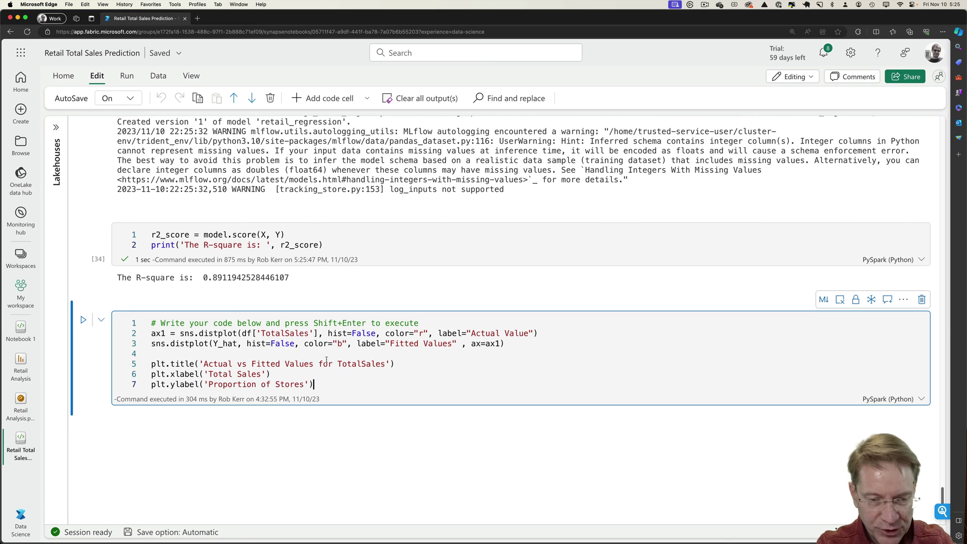
key(shift+Return)
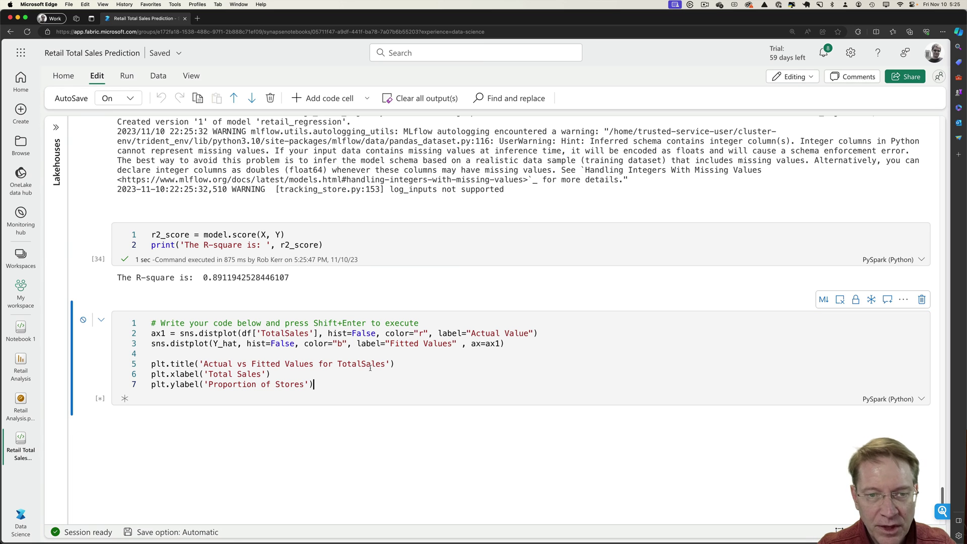
scroll(370, 368, down, 3)
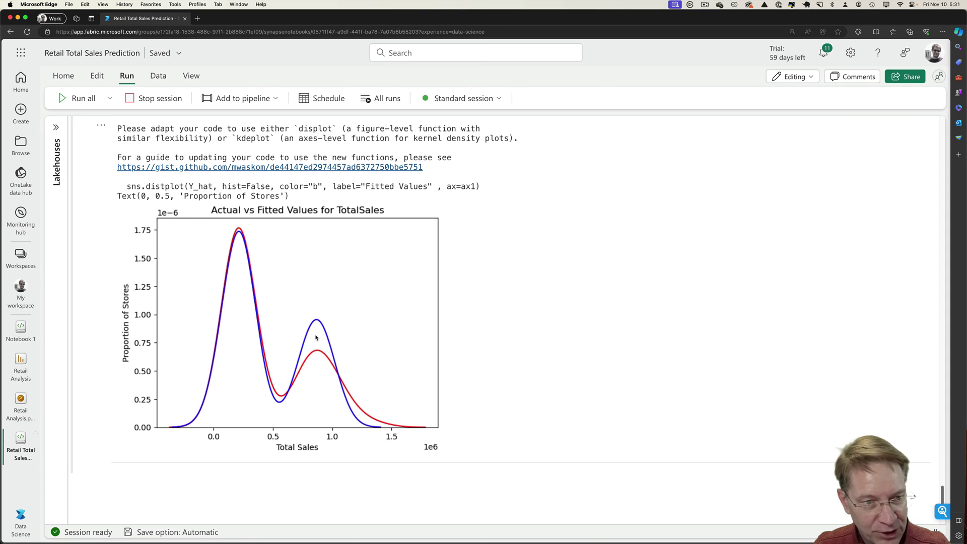
Scroll through the notebook outputs to inspect the Actual vs Fitted Values for TotalSales plot.
scroll(318, 336, up, 20)
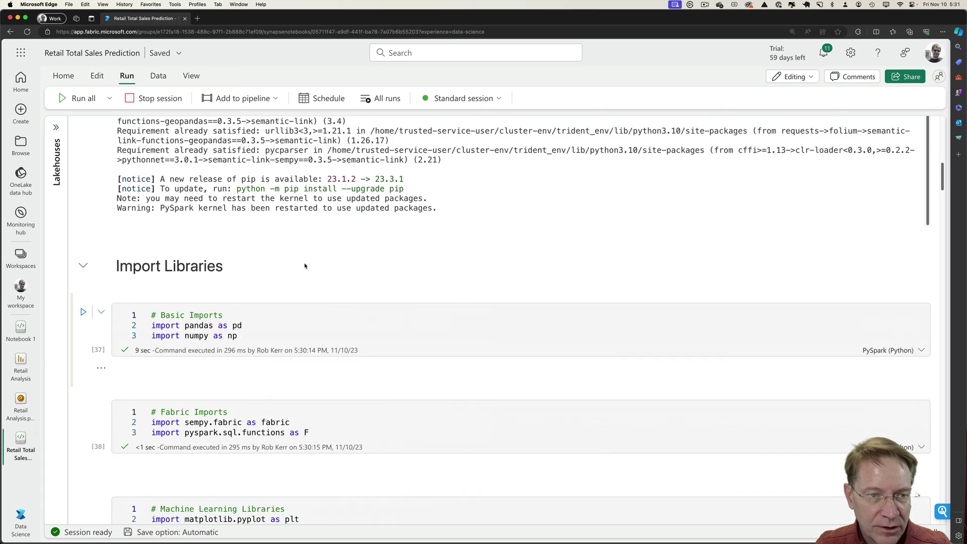
scroll(306, 265, down, 10)
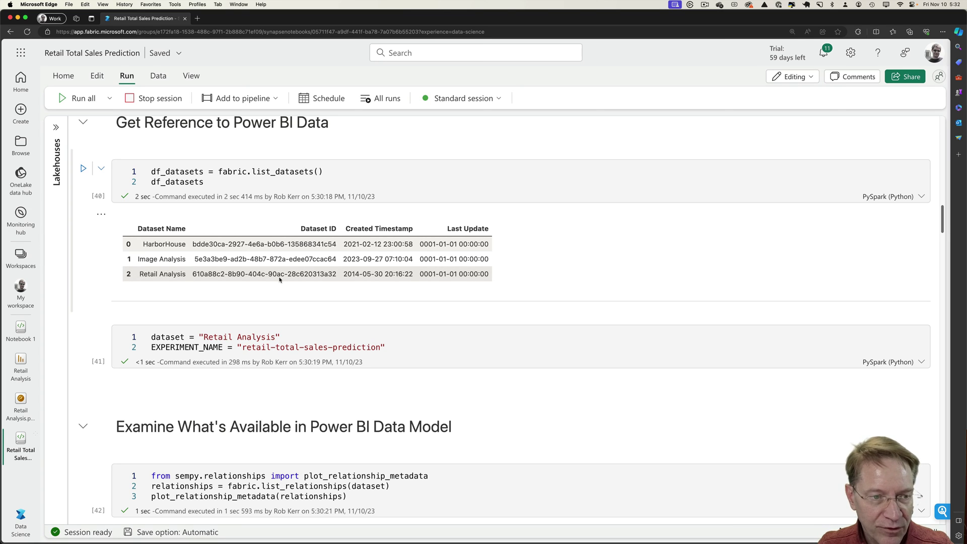
scroll(245, 303, down, 3)
scroll(246, 303, down, 5)
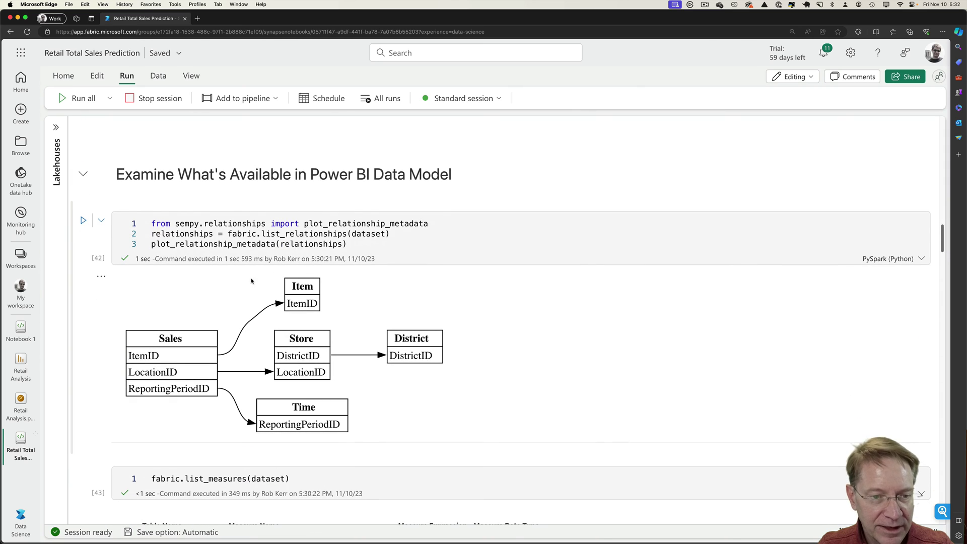
scroll(298, 250, down, 6)
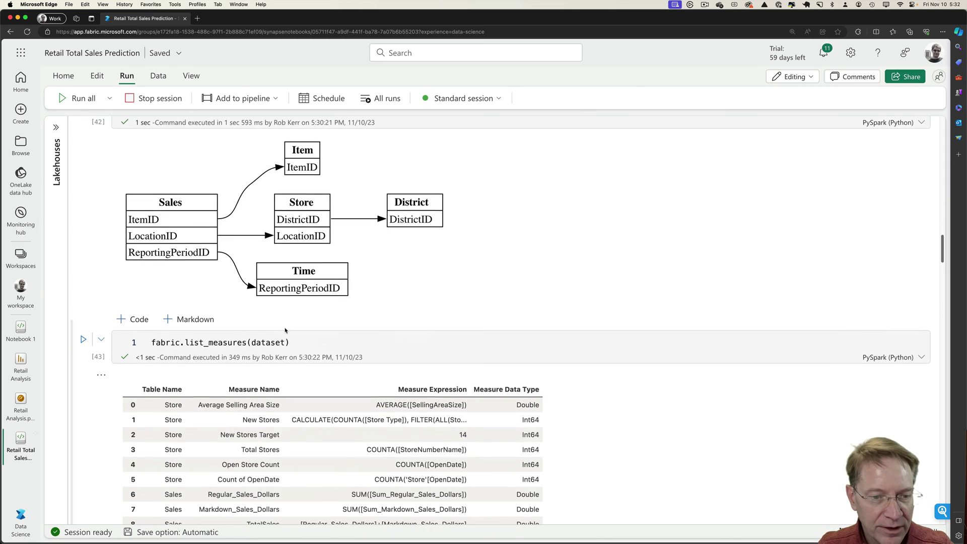
scroll(285, 330, down, 7)
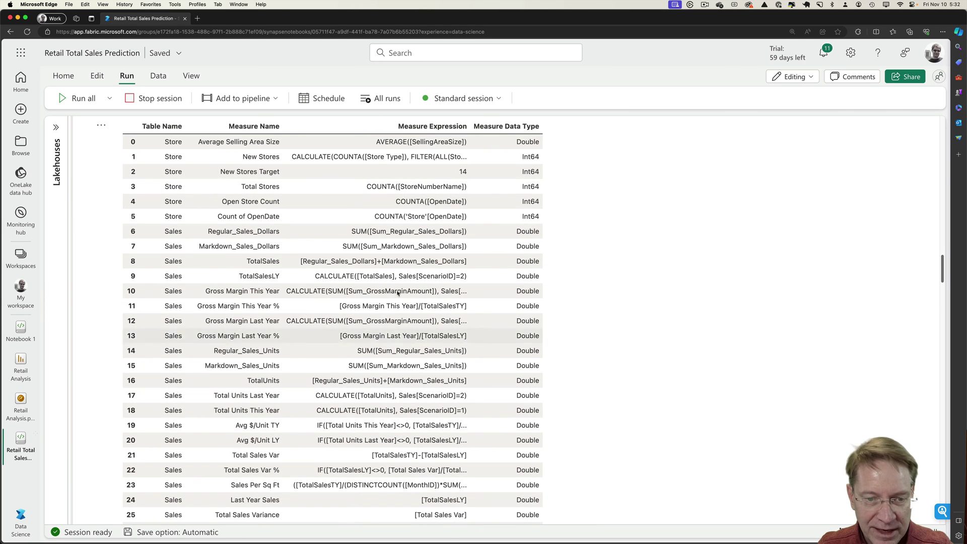
scroll(398, 202, down, 20)
scroll(408, 228, up, 3)
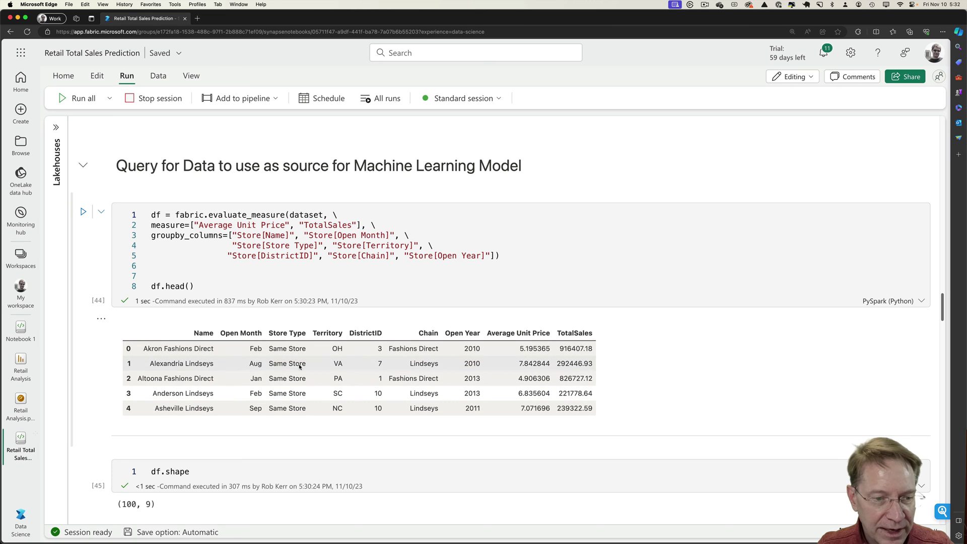
scroll(178, 367, down, 5)
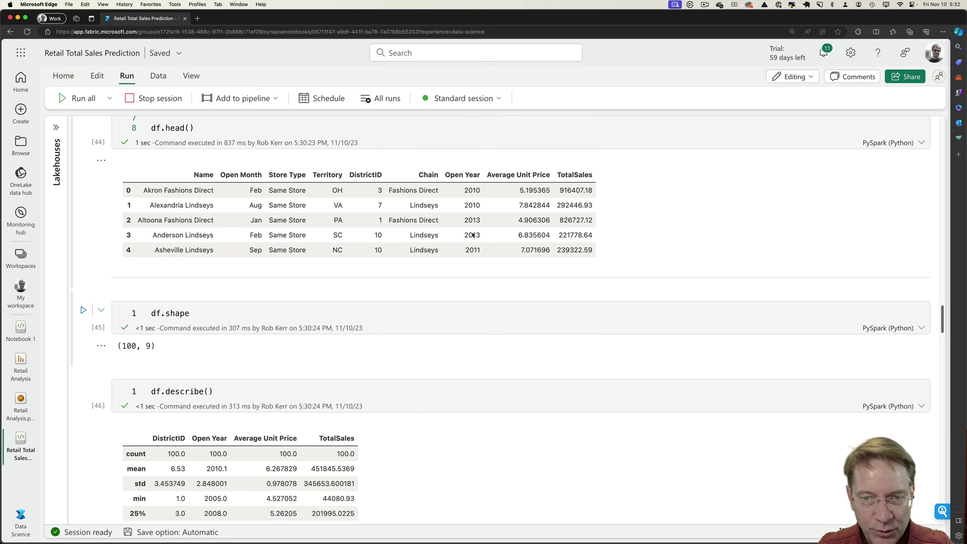
scroll(445, 245, down, 1)
scroll(445, 245, down, 13)
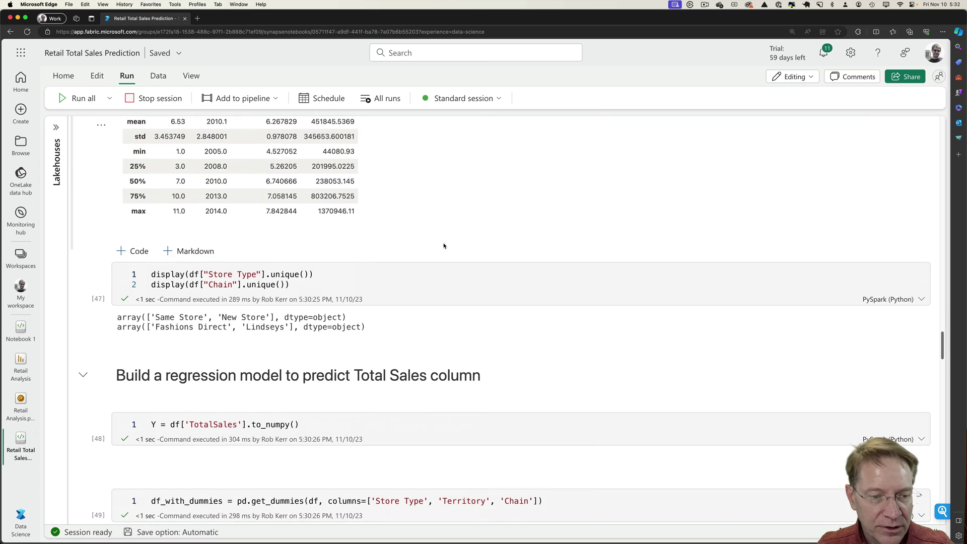
scroll(445, 248, down, 8)
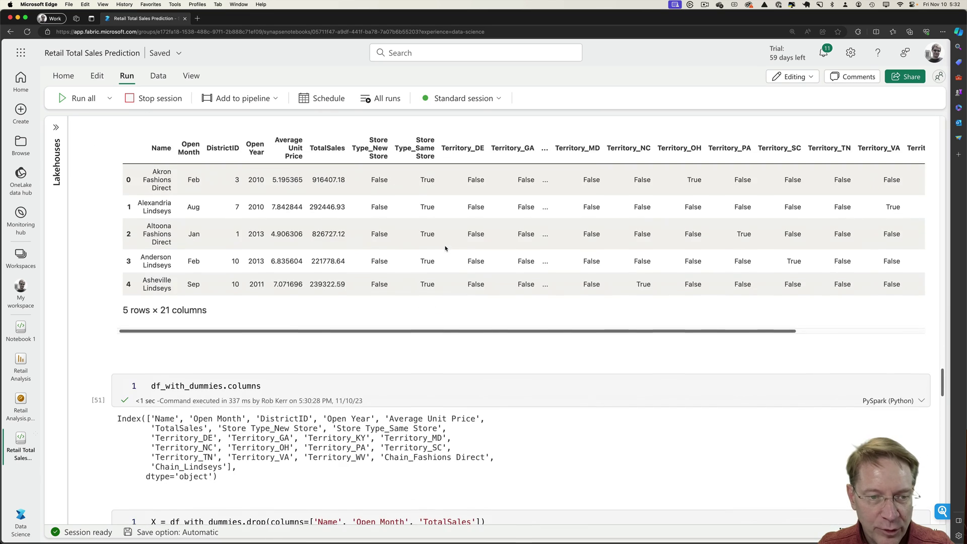
scroll(544, 242, down, 8)
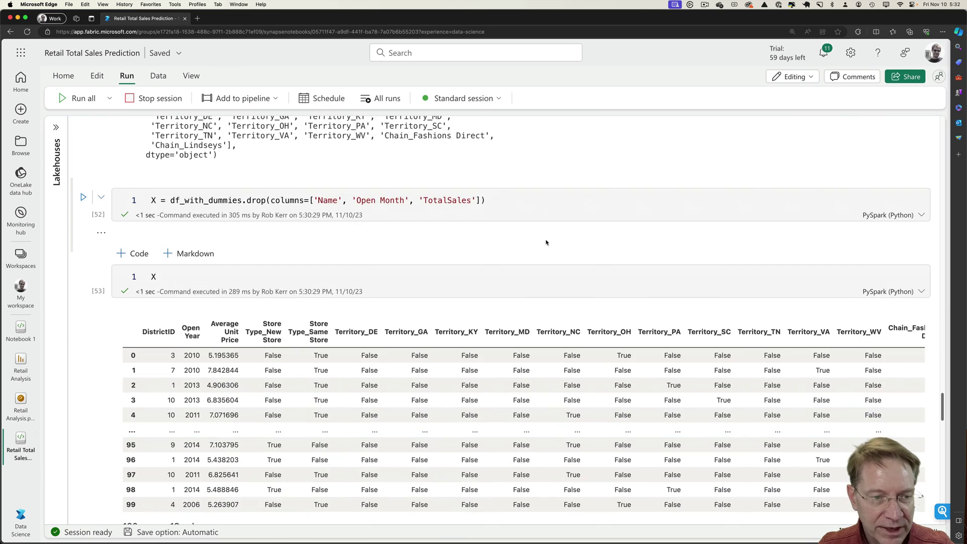
scroll(521, 277, down, 1)
scroll(521, 277, down, 8)
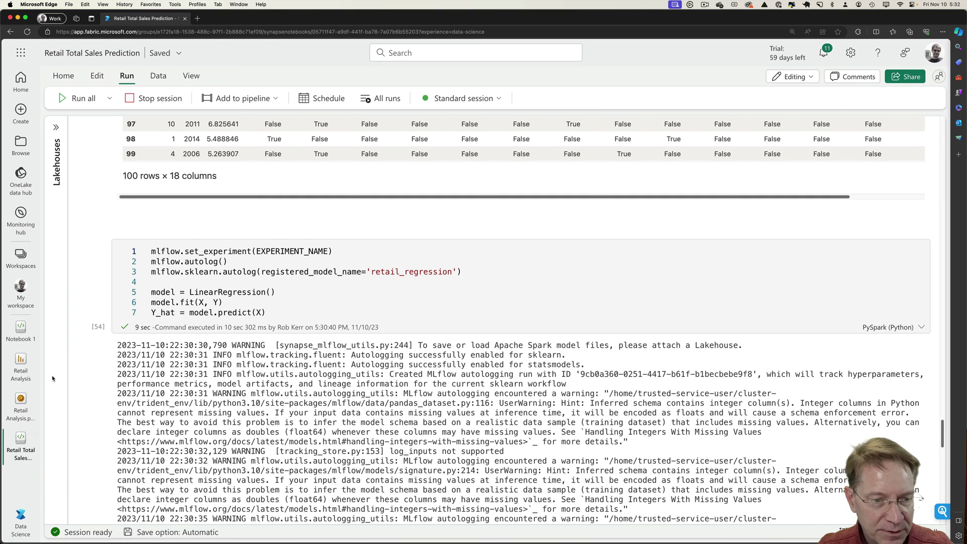
scroll(197, 337, down, 20)
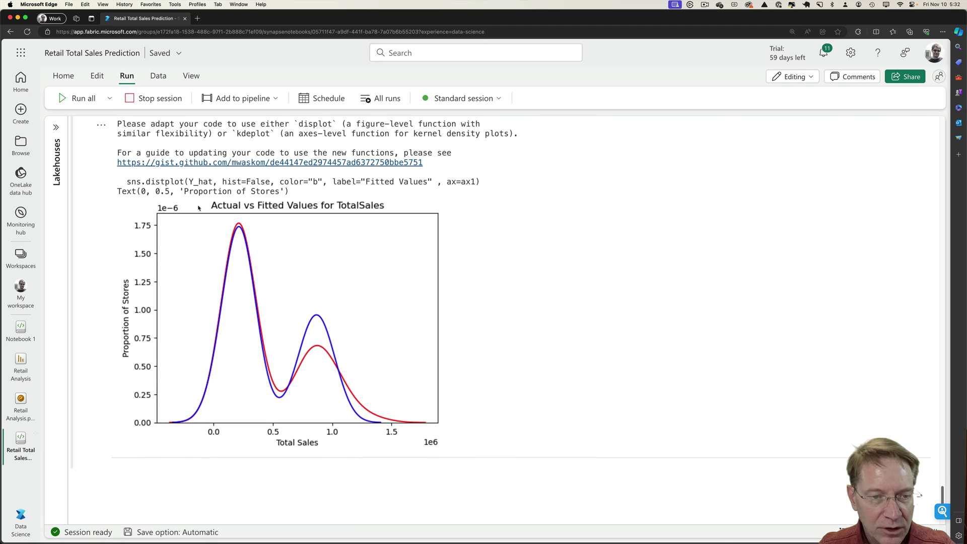
scroll(322, 349, up, 1)
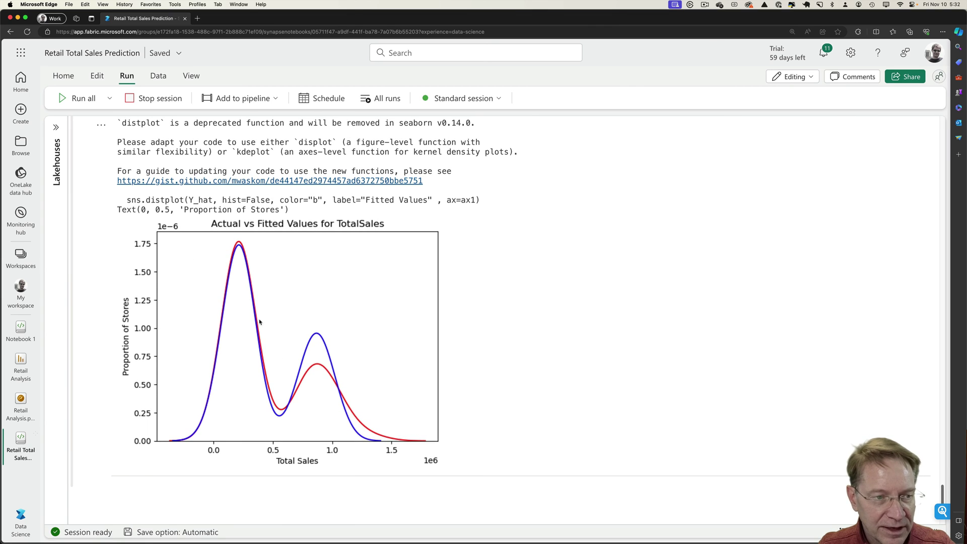
Open the retail-total-sales-prediction experiment from My workspace and review its run's metrics, parameters and schema.
click(21, 291)
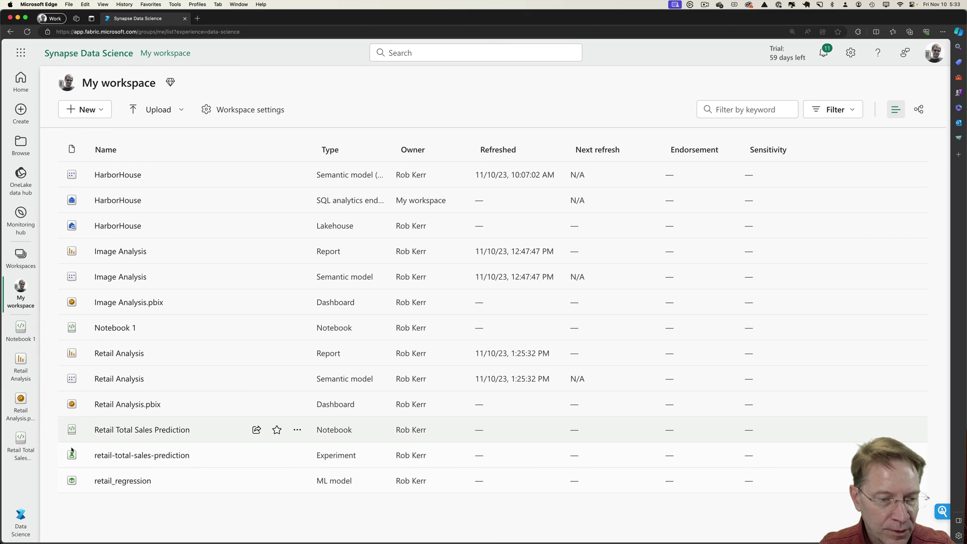
click(154, 456)
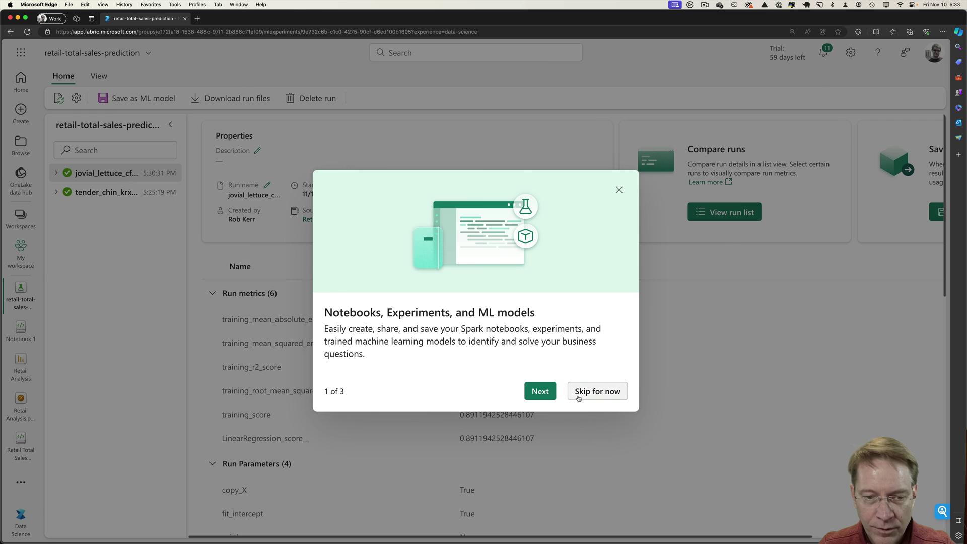
click(579, 399)
scroll(292, 367, down, 1)
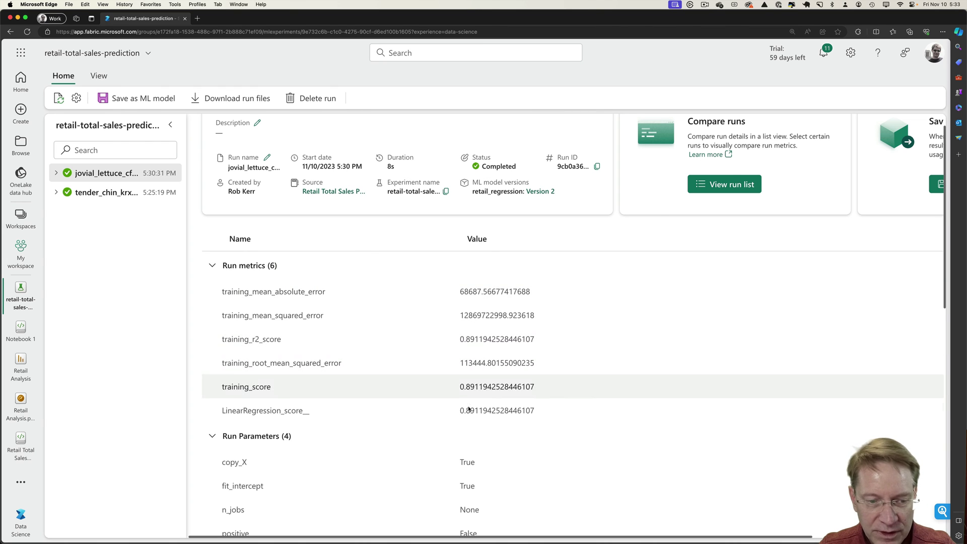
scroll(465, 440, down, 10)
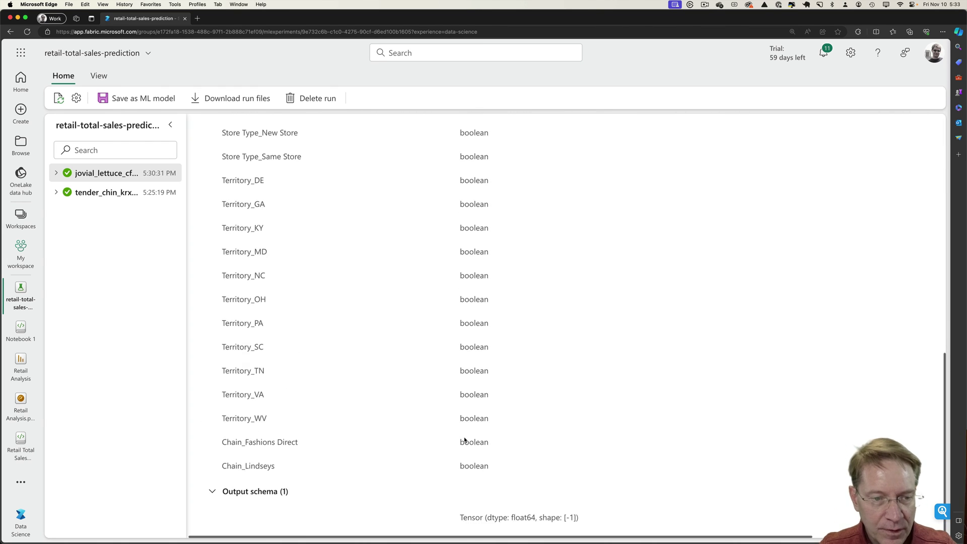
scroll(464, 441, up, 6)
scroll(457, 363, down, 6)
scroll(459, 364, up, 10)
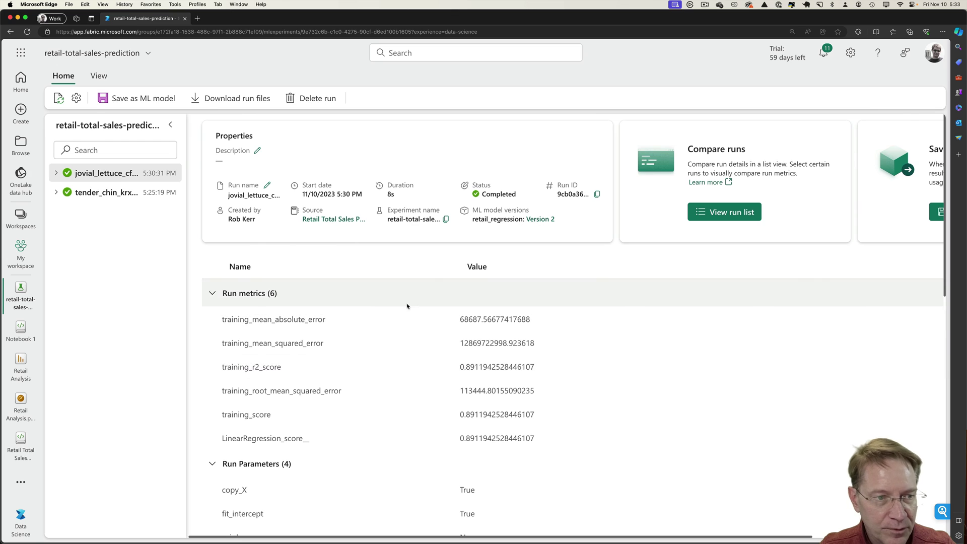
key(super+minus)
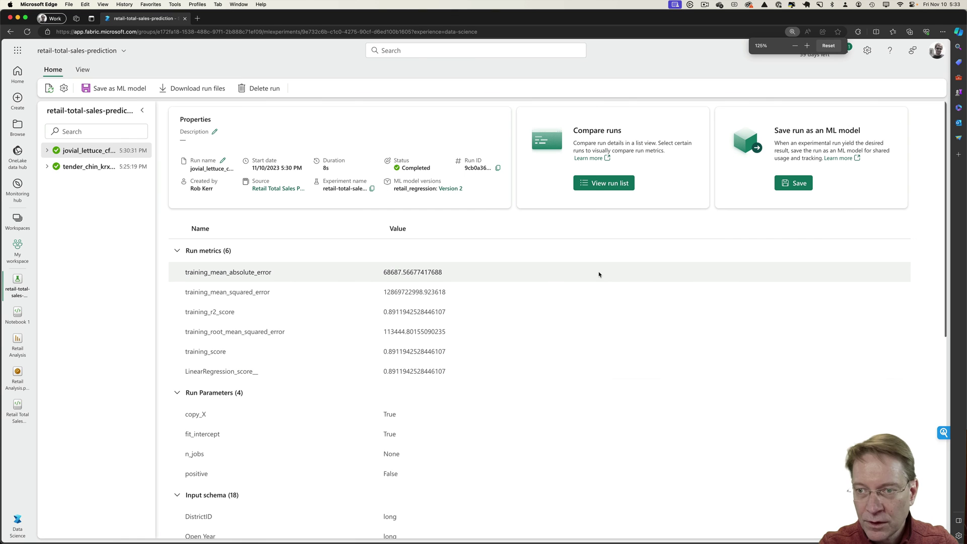
Save the experiment run as new ML model 'Production-Retail-Prediction' in the model folder.
click(792, 183)
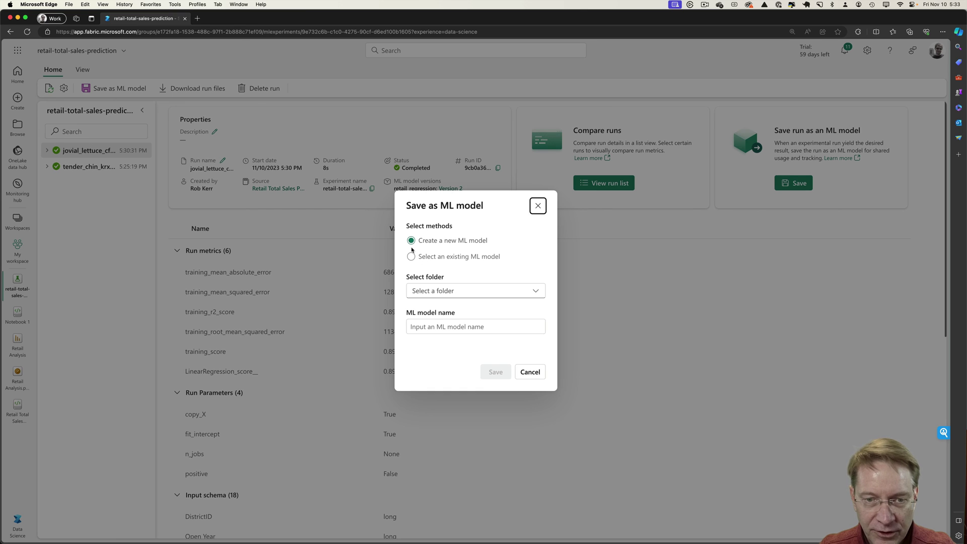
click(428, 295)
click(429, 309)
click(449, 326)
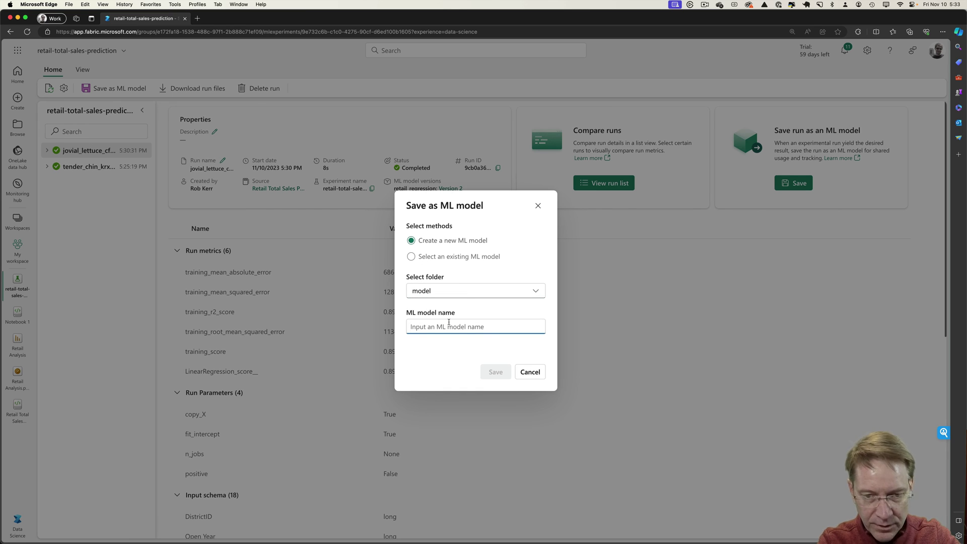
text(Production-REtail)
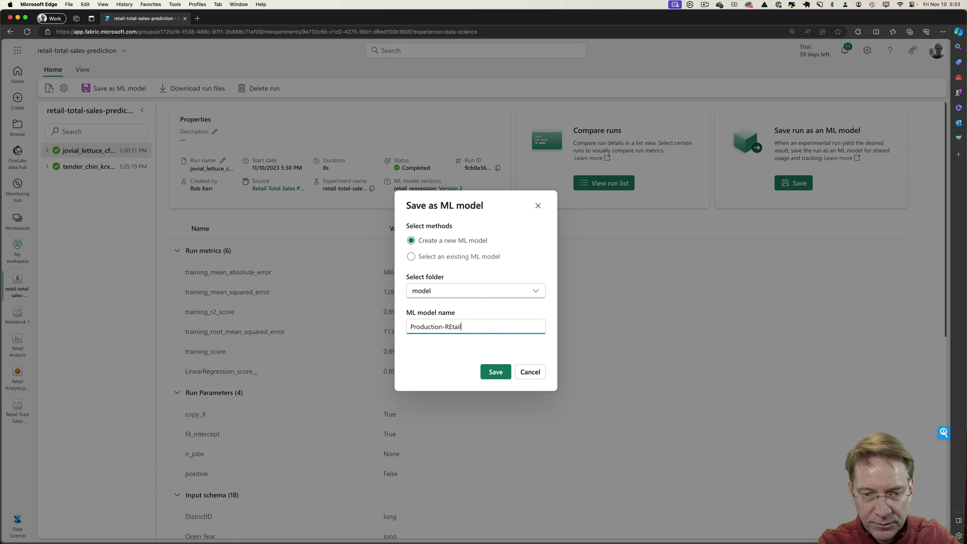
key(BackSpace)
key(BackSpace)
key(BackSpace)
key(BackSpace)
text(tail-Prediction)
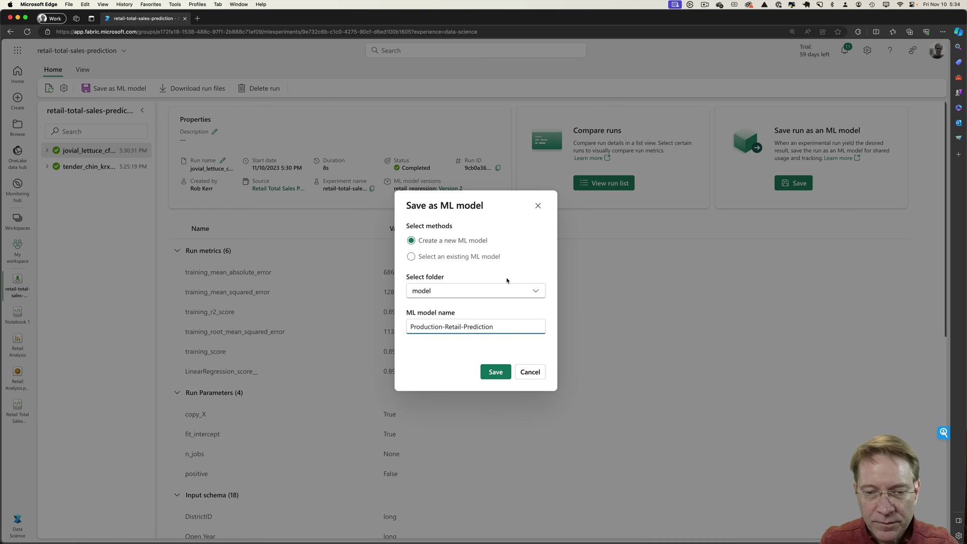
key(Return)
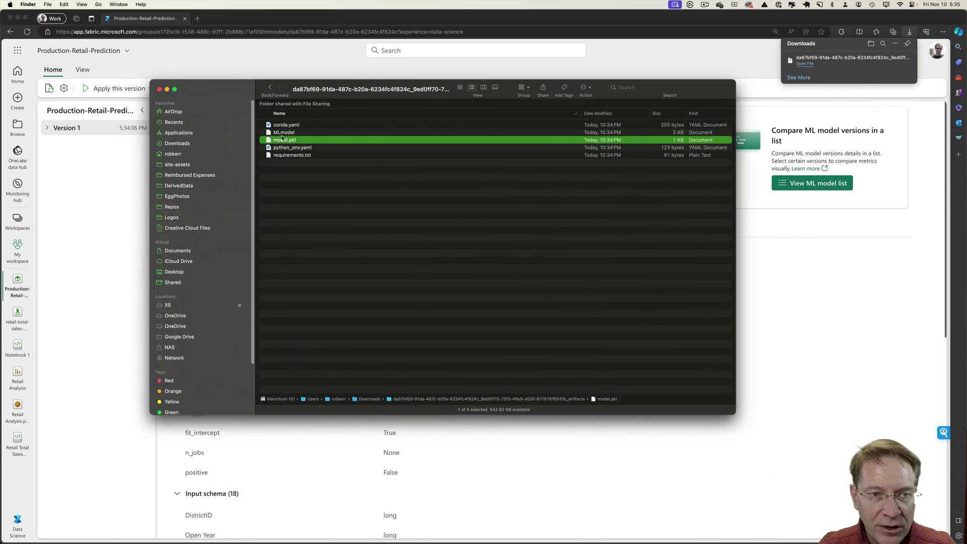
Inspect the downloaded MLmodel, model.pkl and environment files in Finder, then close the window.
click(285, 134)
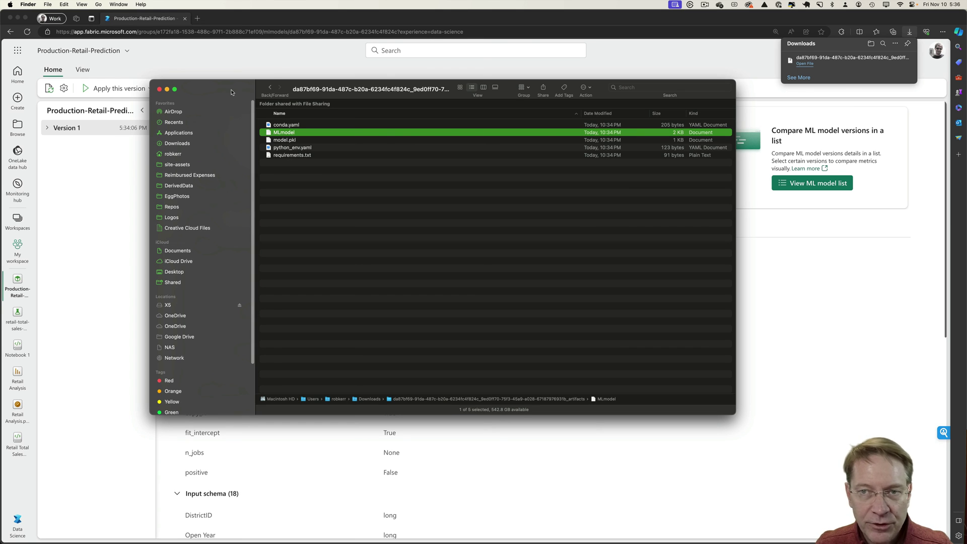
drag(233, 85, 321, 100)
key(super+w)
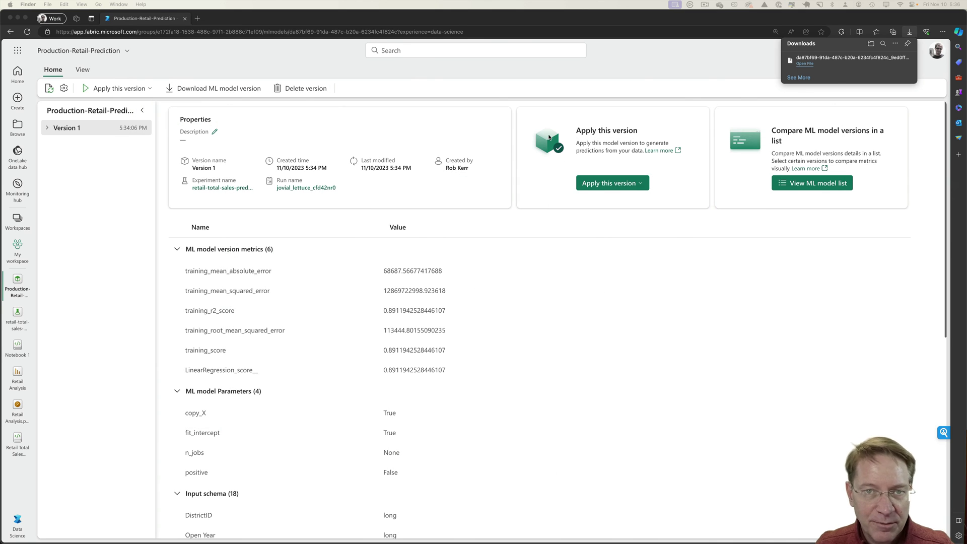